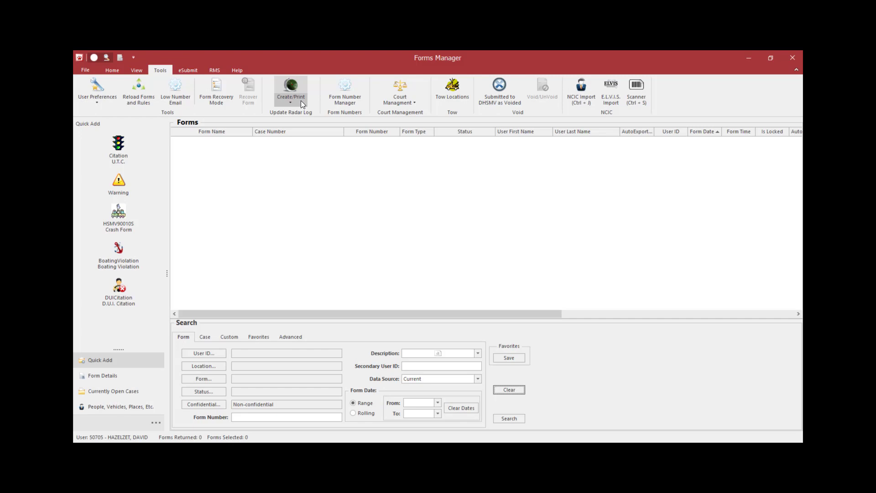
click(300, 102)
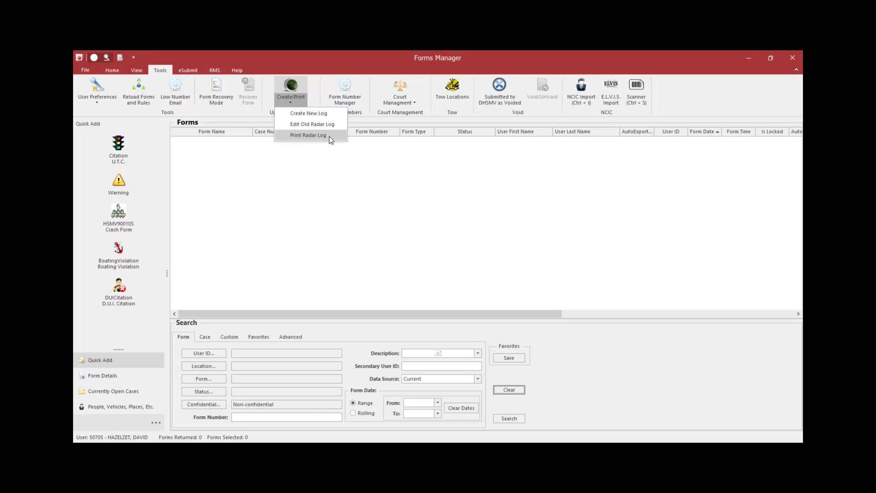
click(308, 135)
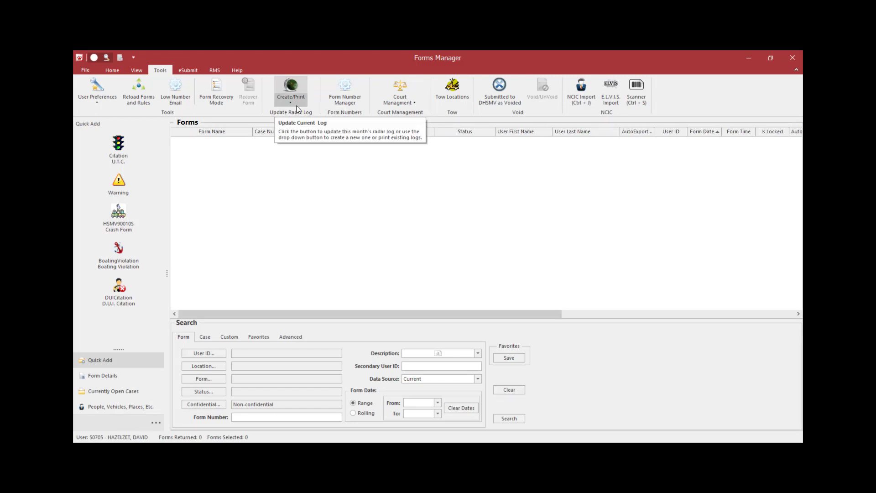
- Create a new radar log for September 2019 and create its case with the default case details
click(297, 102)
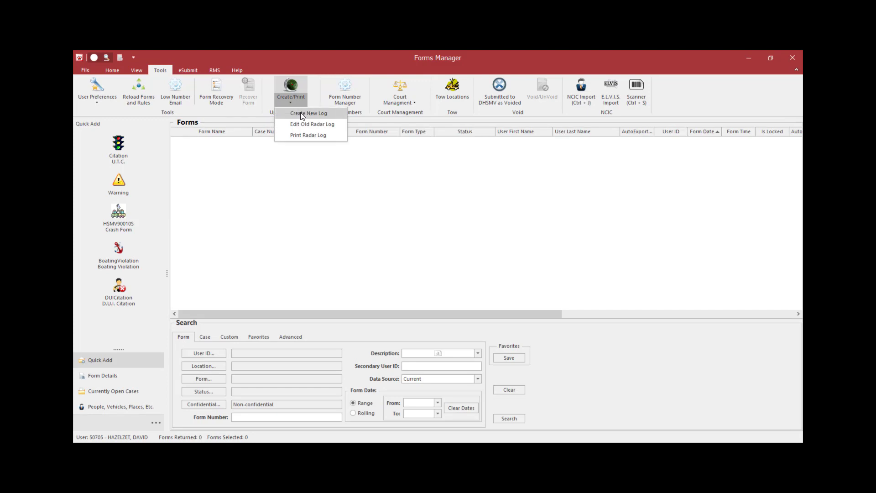
click(302, 113)
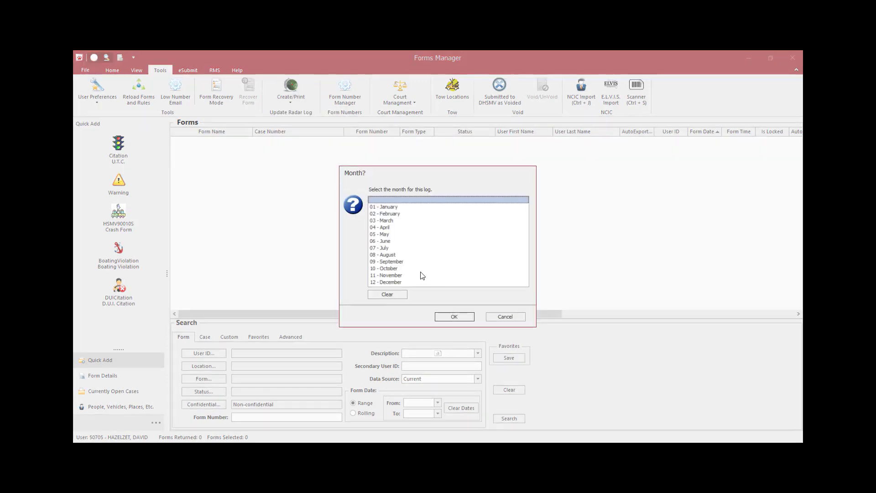
click(403, 263)
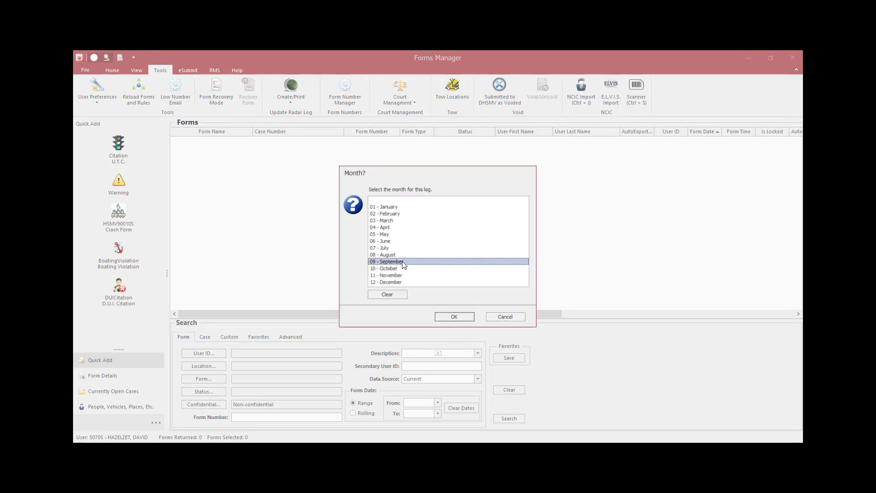
click(457, 316)
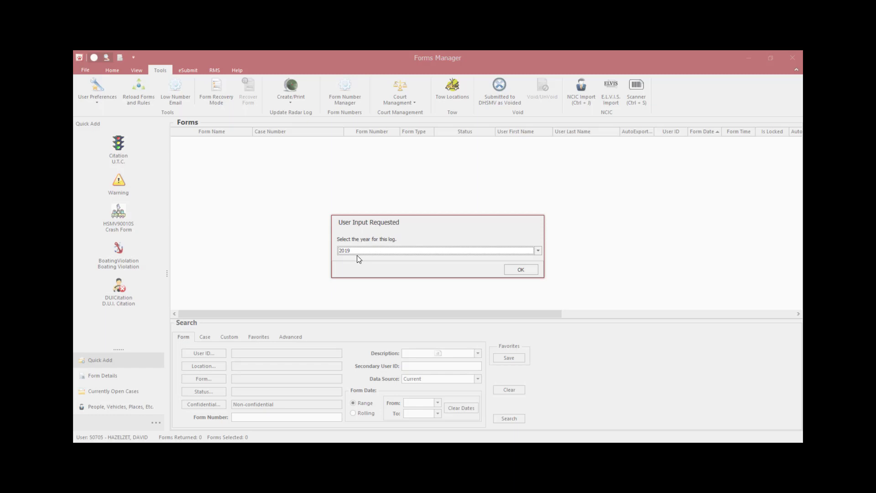
click(538, 250)
click(538, 250)
click(521, 270)
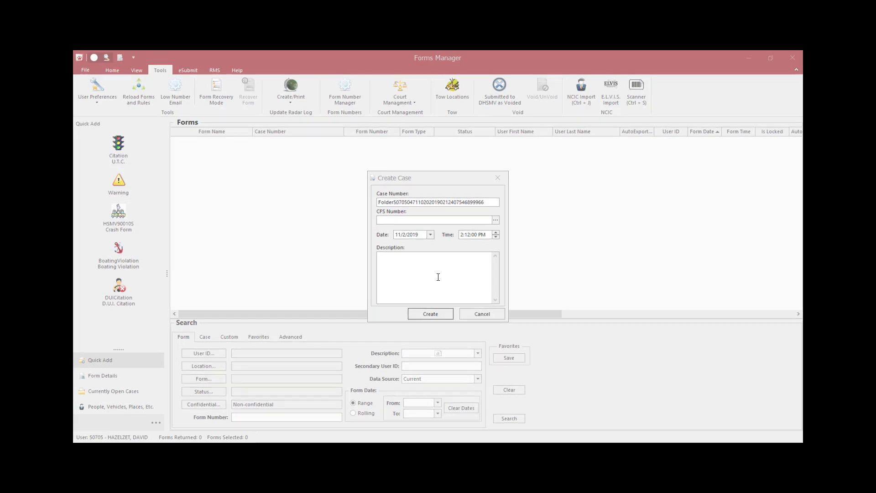
click(433, 314)
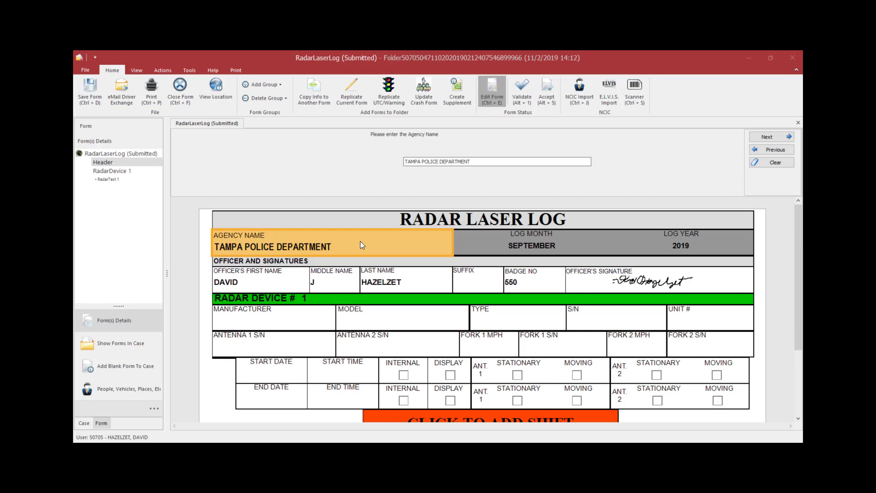
- Set radar device 1's manufacturer to Applied Concepts, model to Stalker Dual DSR and type to Radar - Mounted
key(Return)
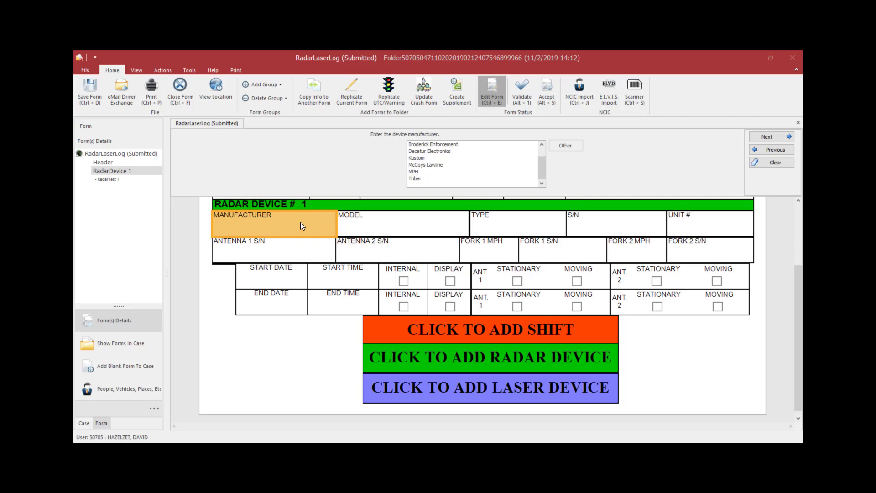
click(301, 222)
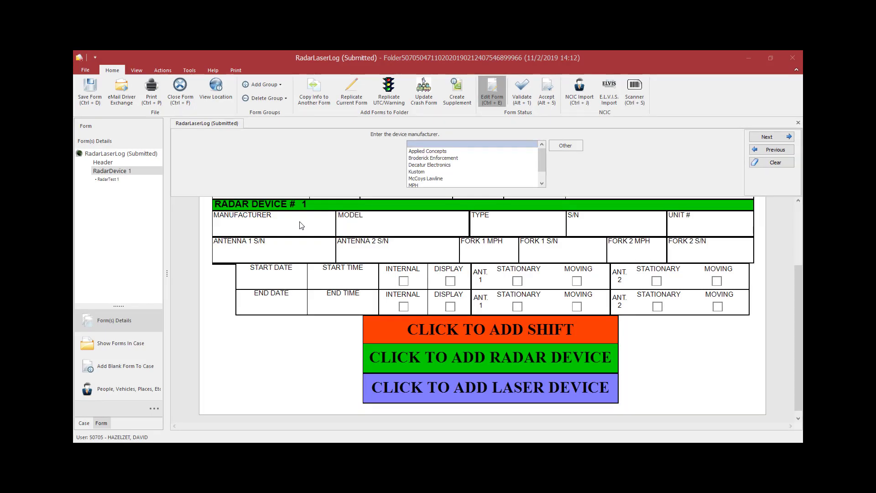
double_click(429, 151)
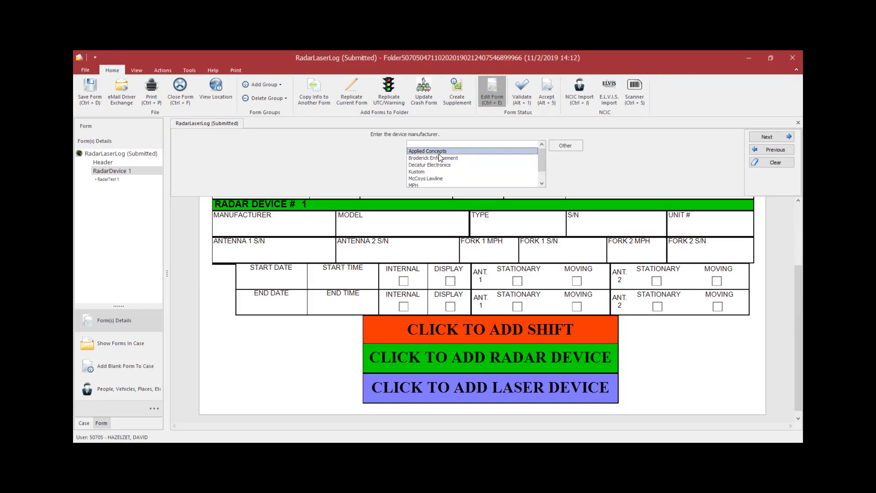
double_click(434, 178)
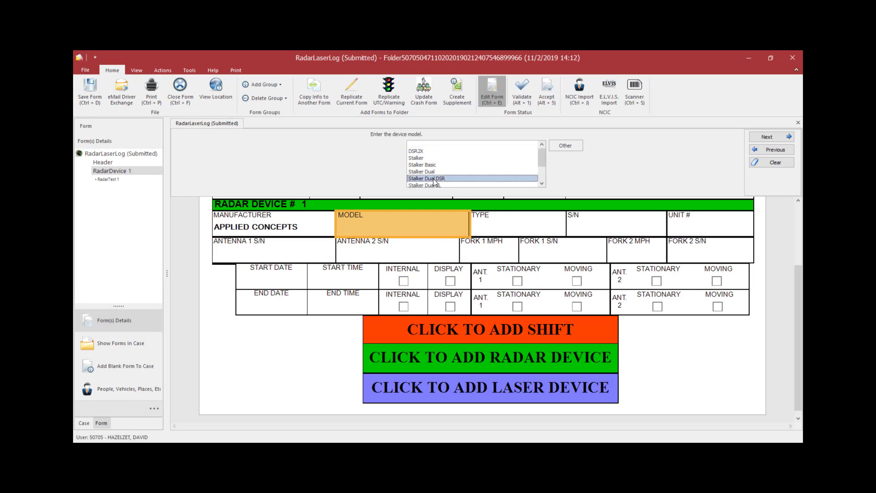
click(436, 158)
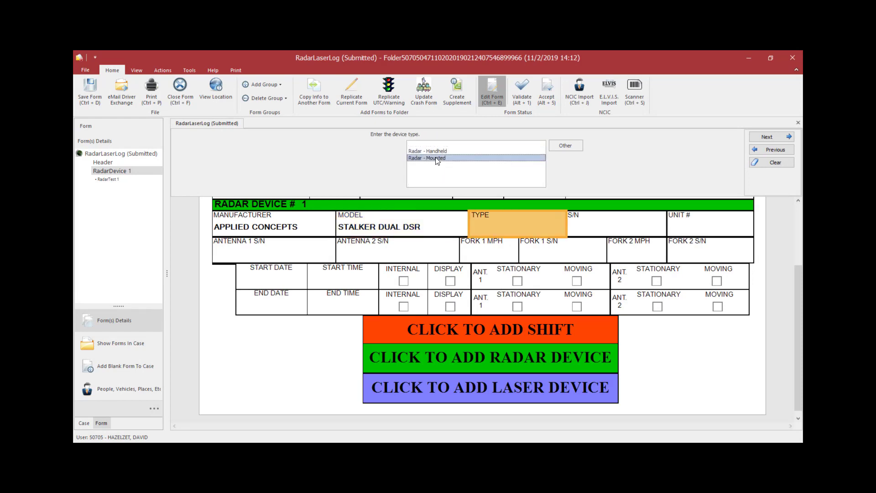
click(436, 158)
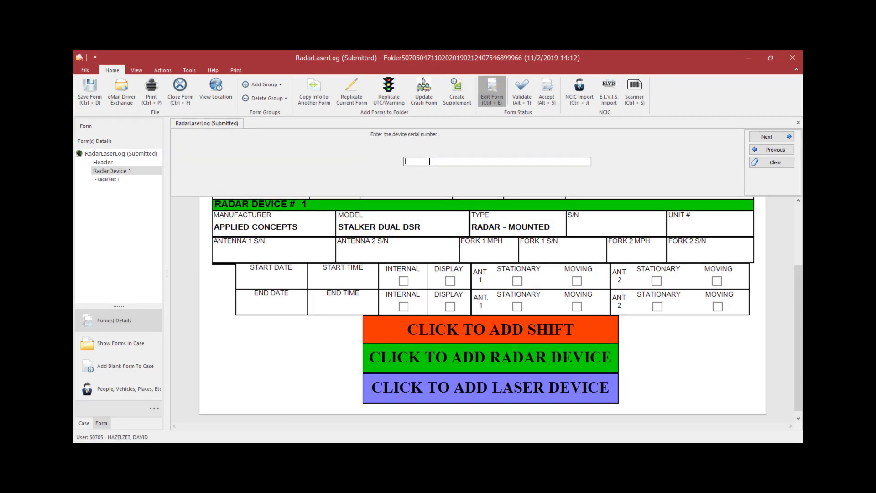
- Enter UX12345 as the radar device's serial number, leaving the unit number, antenna and tuning fork fields blank
text(UX12345)
key(Return)
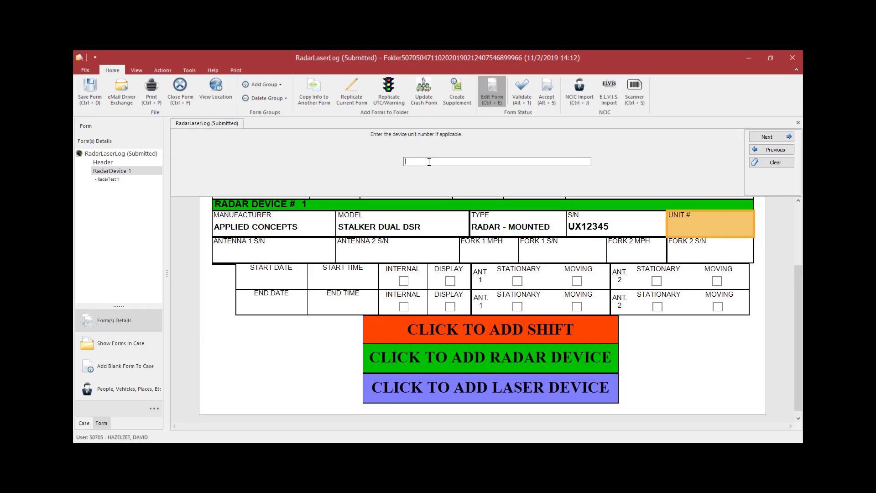
key(Return)
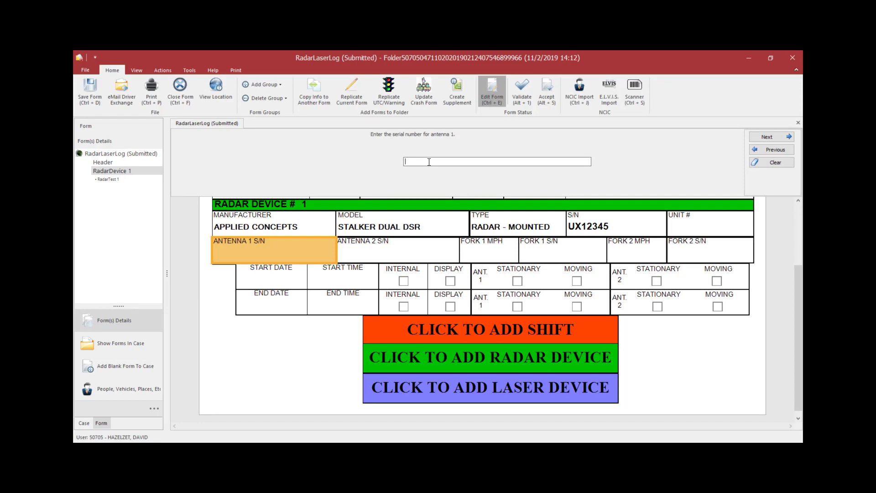
key(Return)
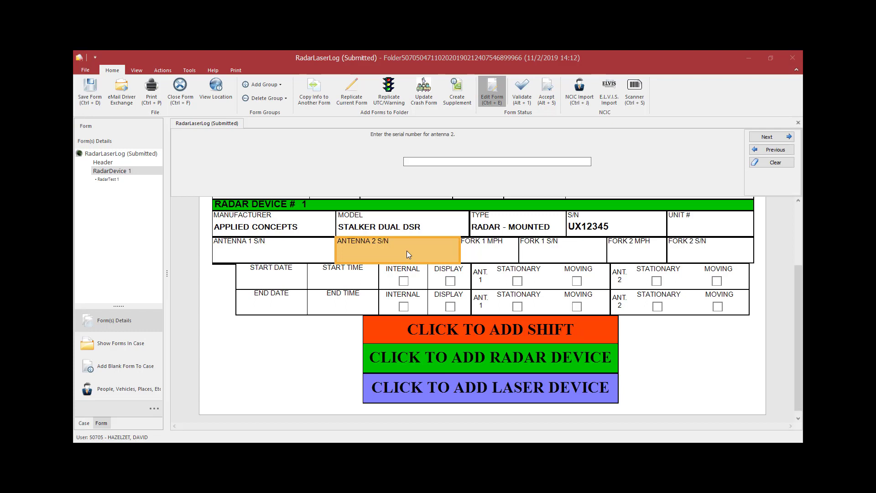
key(Return)
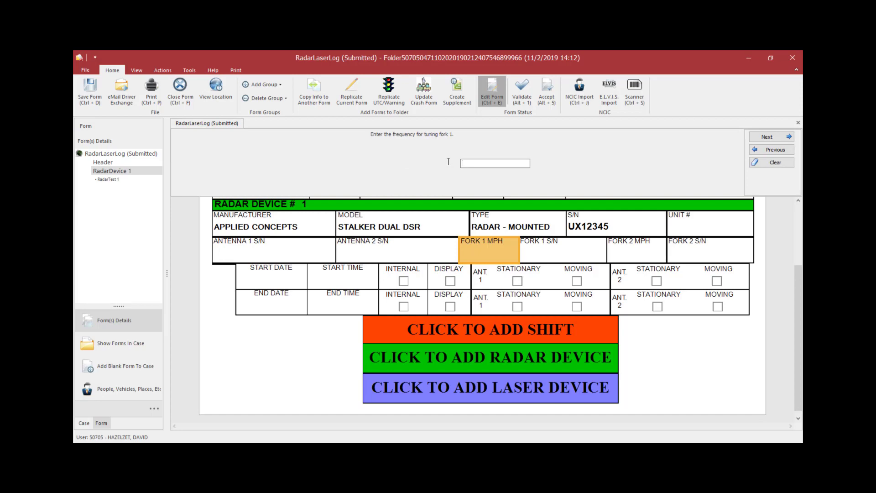
key(Return)
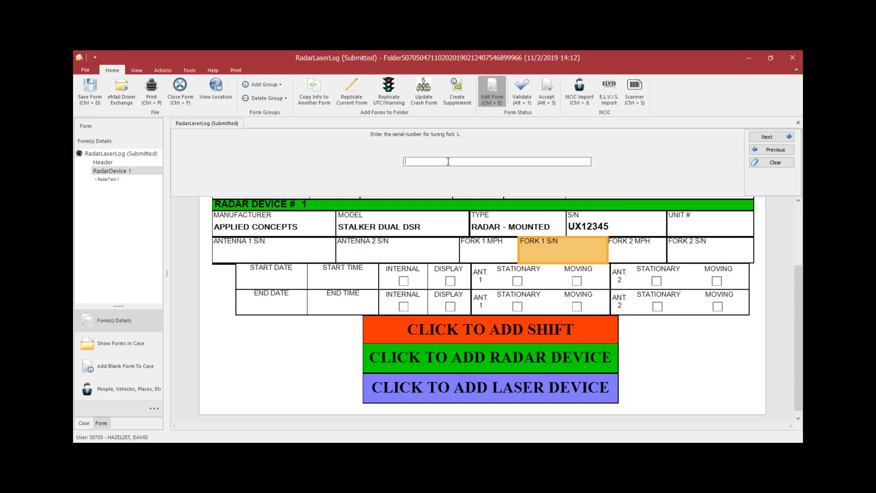
key(Return)
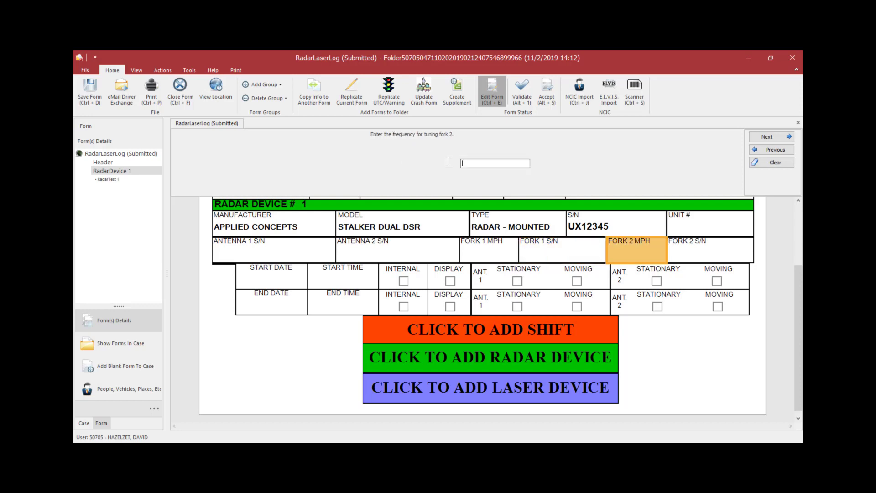
key(Return)
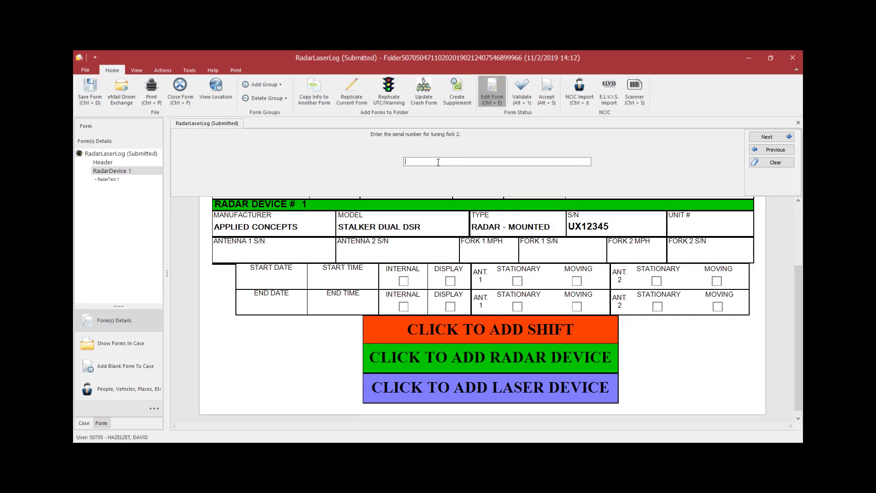
key(Return)
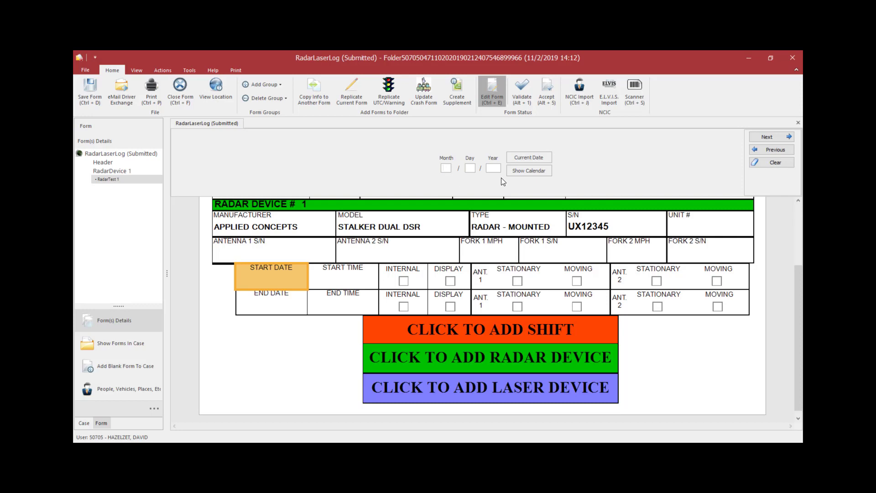
- Set the radar test's start to the current date and time, 11/02/2019 at 14:44
click(533, 157)
key(Return)
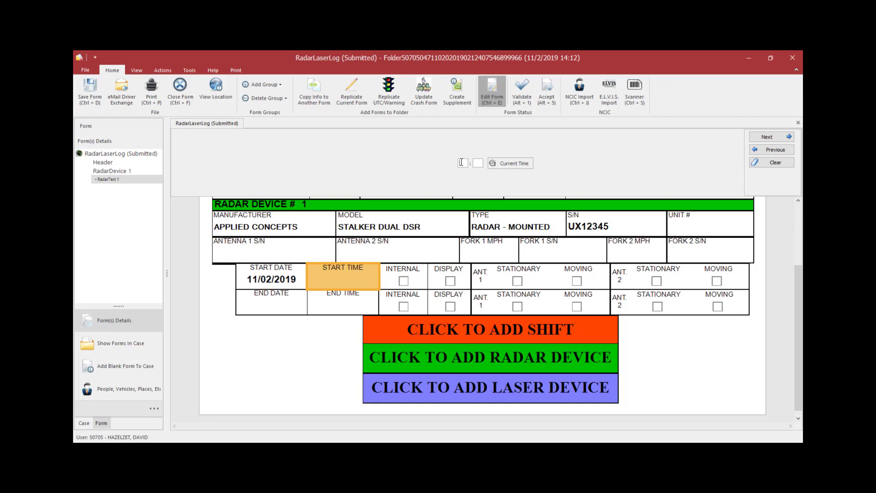
click(510, 163)
key(Return)
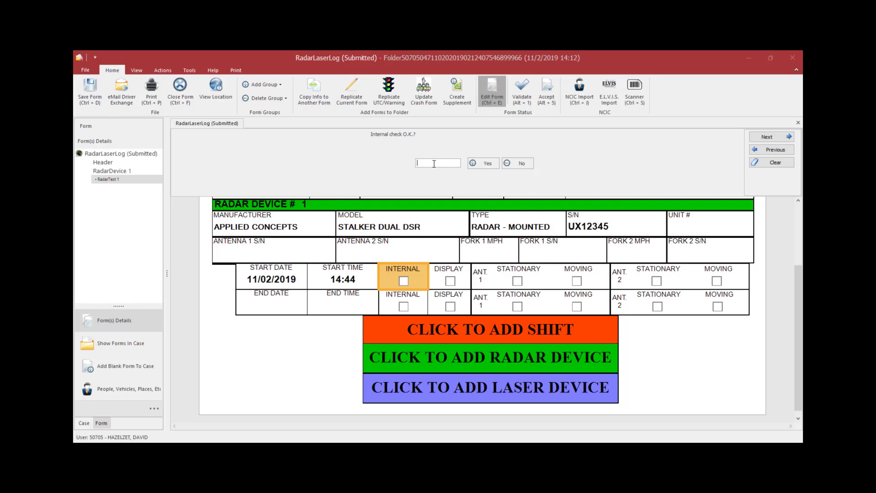
- Answer Yes to the start-of-shift internal and display checks and to the stationary and moving readings for both antennas
click(454, 164)
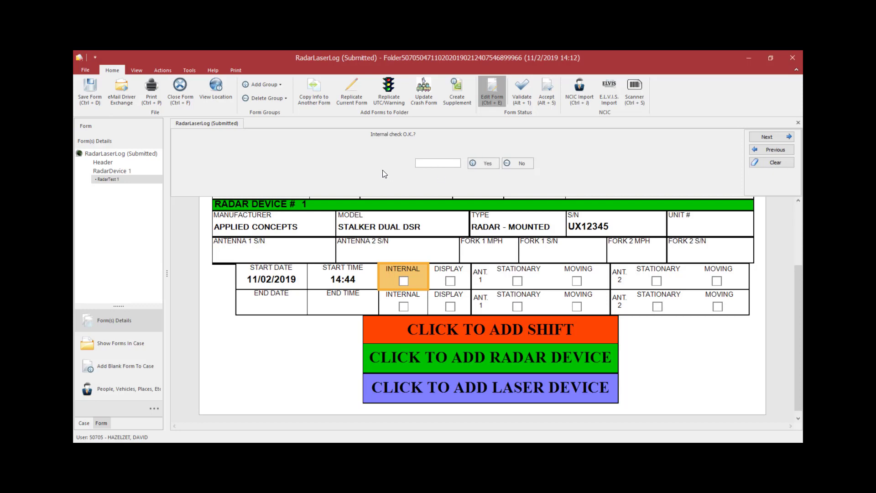
text(Yes)
key(Return)
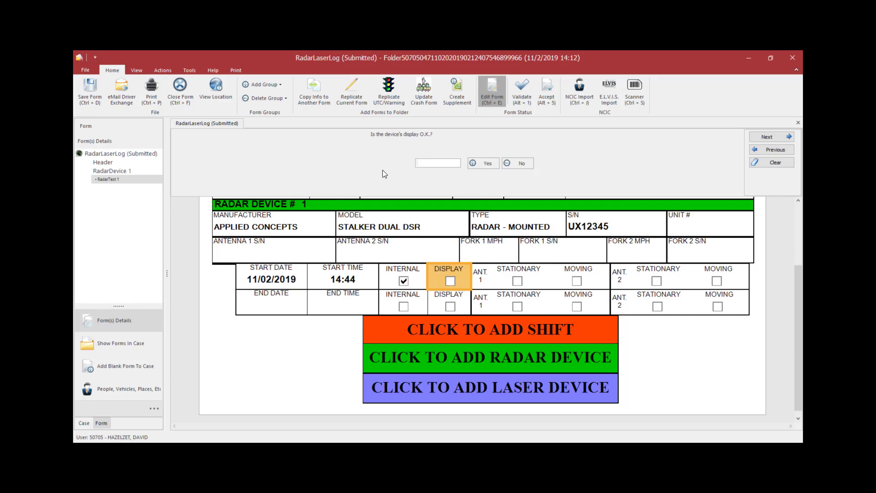
text(Yes)
key(Return)
text(Yes)
key(Return)
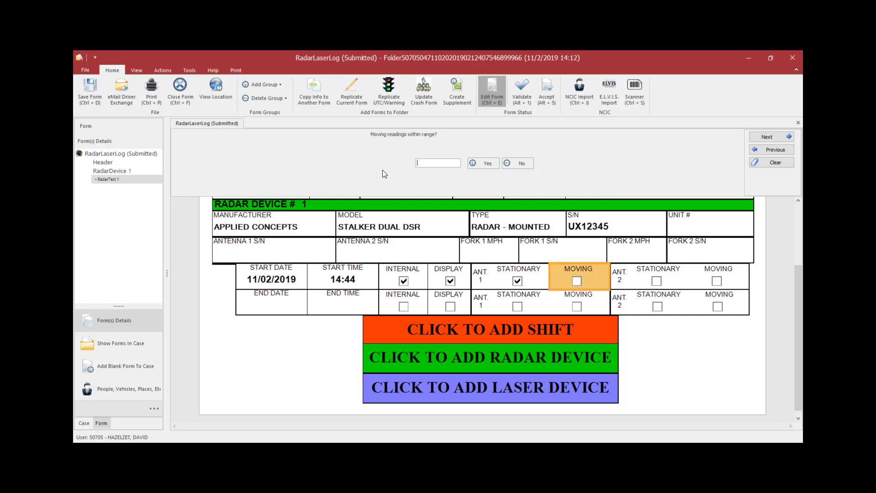
text(Yes)
key(Return)
text(Yes)
key(Return)
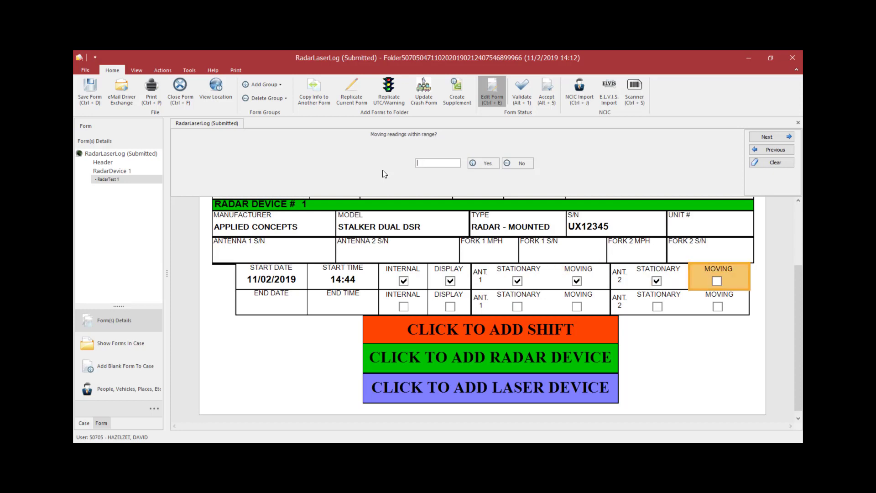
text(Yes)
key(Return)
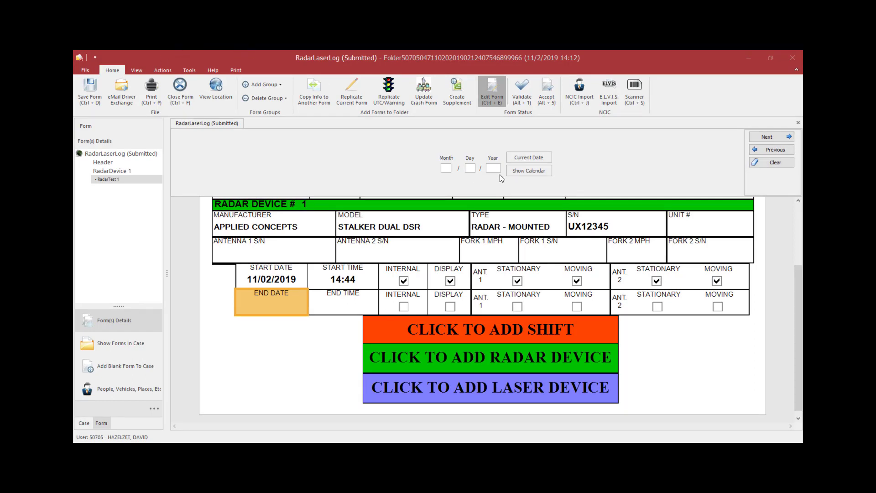
- Set the radar test's end date to the current date, 11/02/2019, and its end time to 14:00
click(526, 159)
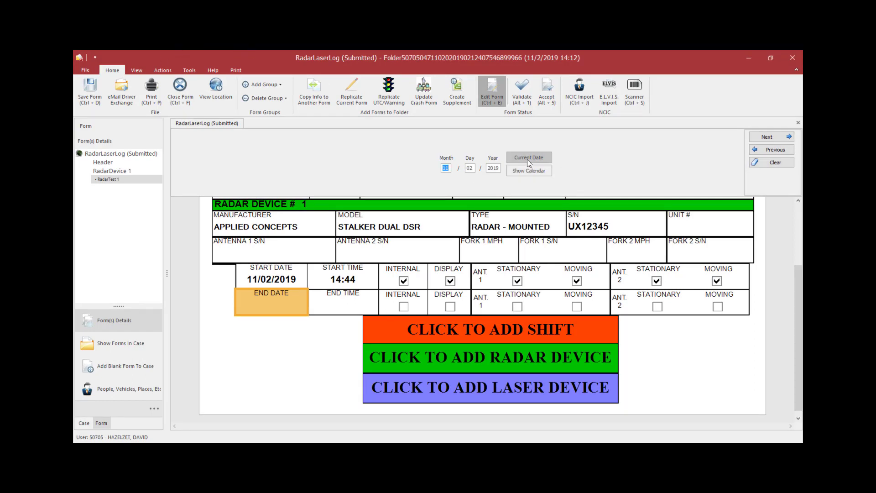
key(Return)
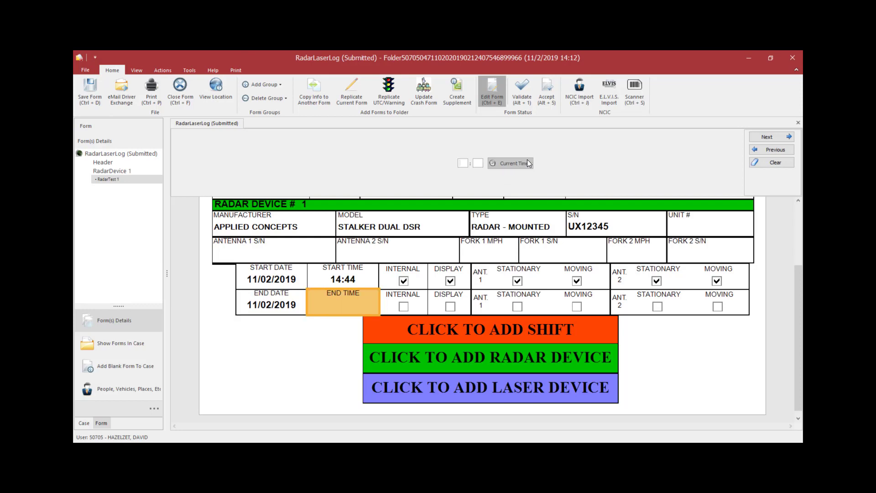
text(14:00)
key(Return)
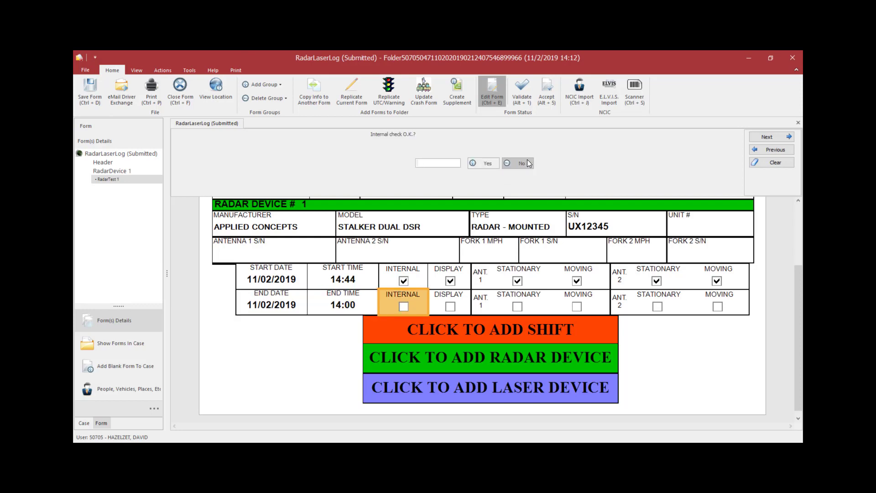
- Answer Yes to the end-of-shift internal and display checks and to the stationary and moving readings for both antennas
text(Yes)
key(Return)
key(Return)
key(Return)
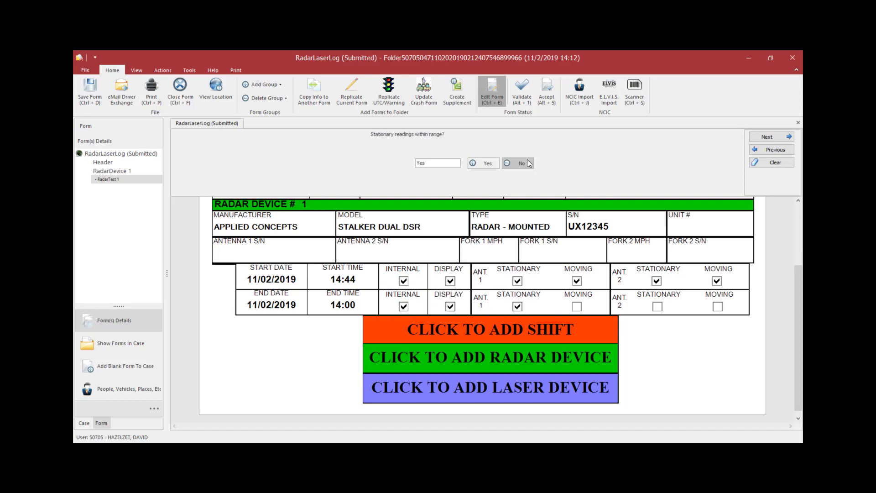
key(Return)
key(Return)
key(Return)
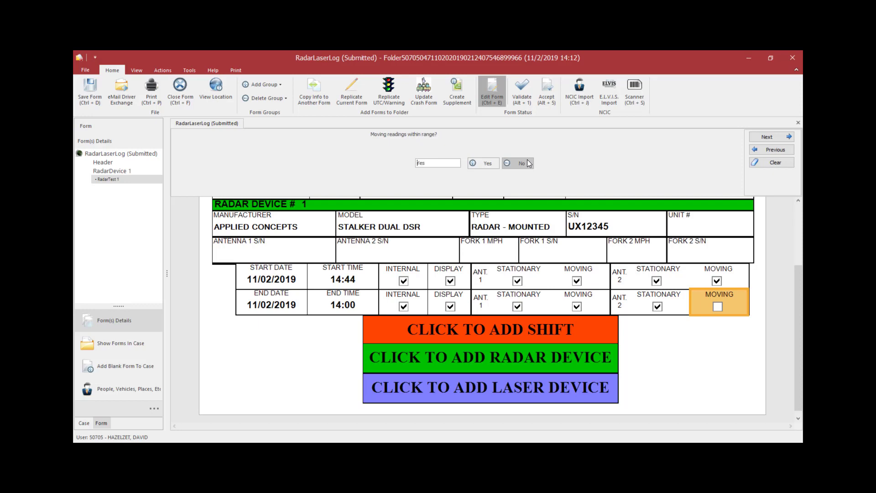
click(527, 163)
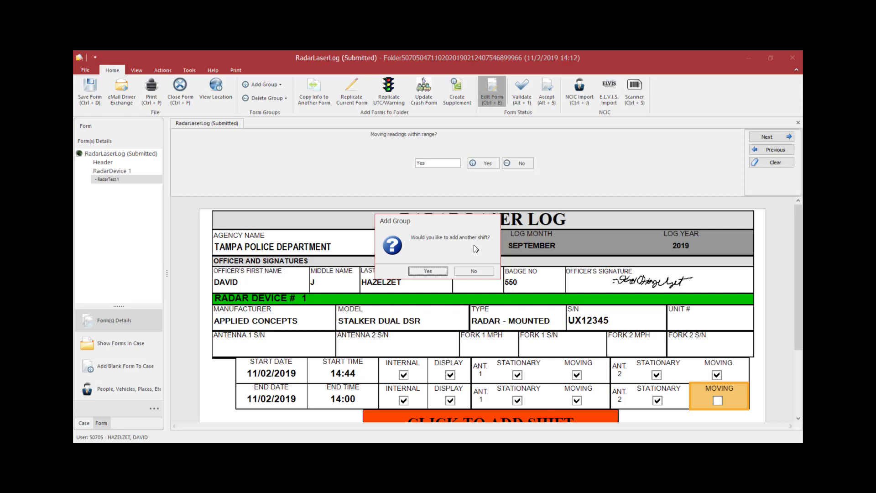
- Decline the prompt for another shift, and add a second shift to the radar device from the form itself
click(469, 271)
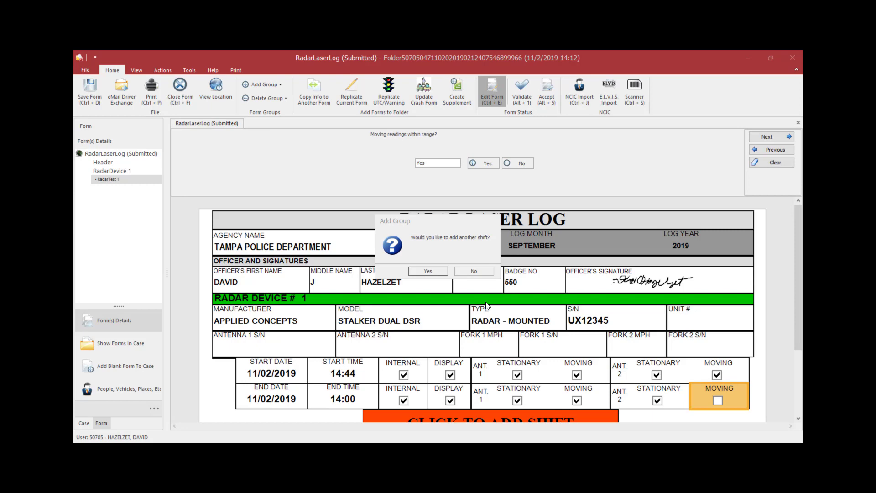
click(478, 272)
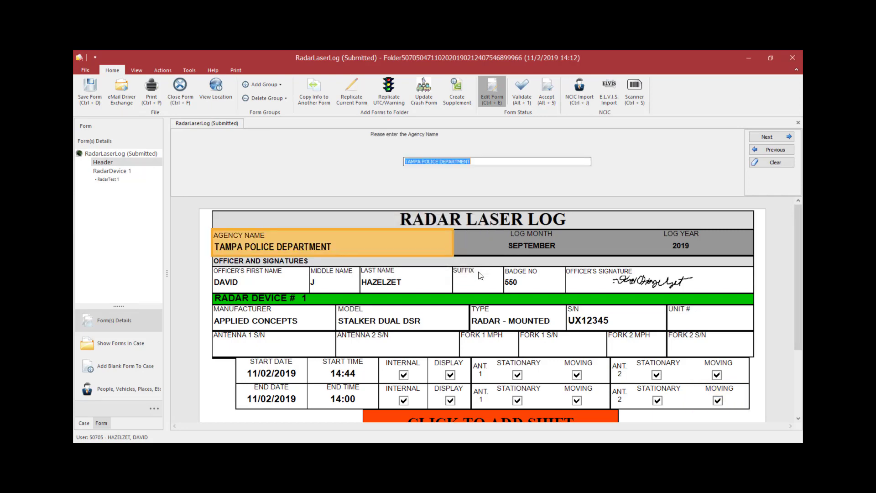
click(550, 396)
drag(799, 333, 801, 380)
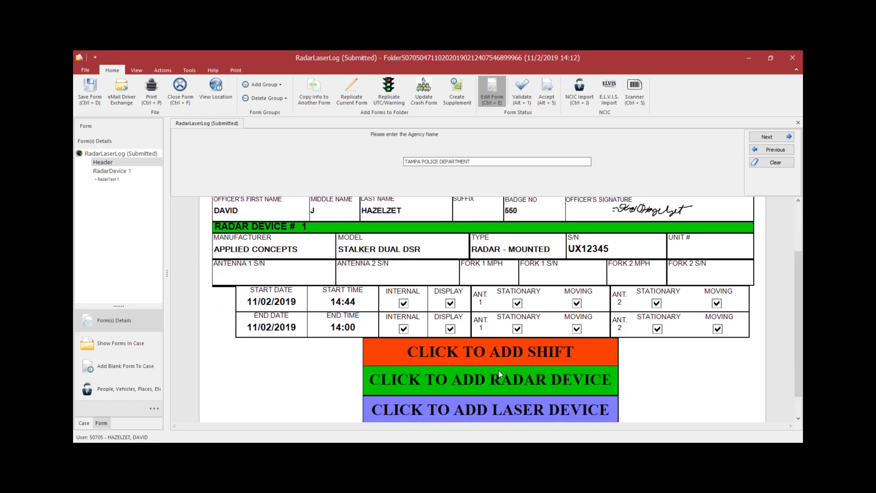
click(483, 351)
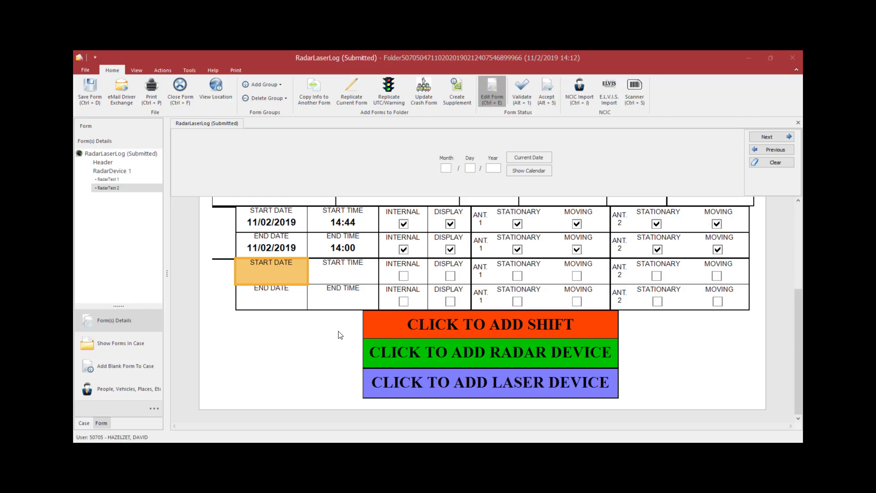
- Add a laser device with manufacturer Laser Technology and model Ultralyte LTI 20/20
click(488, 381)
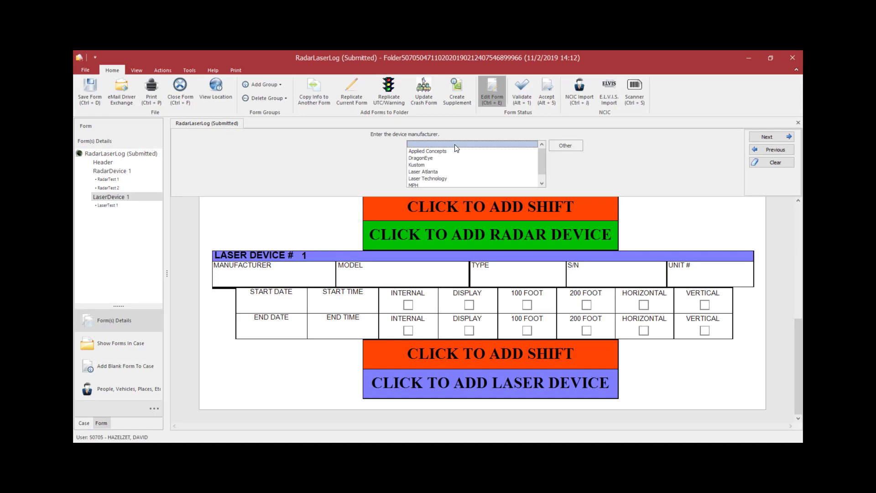
click(431, 179)
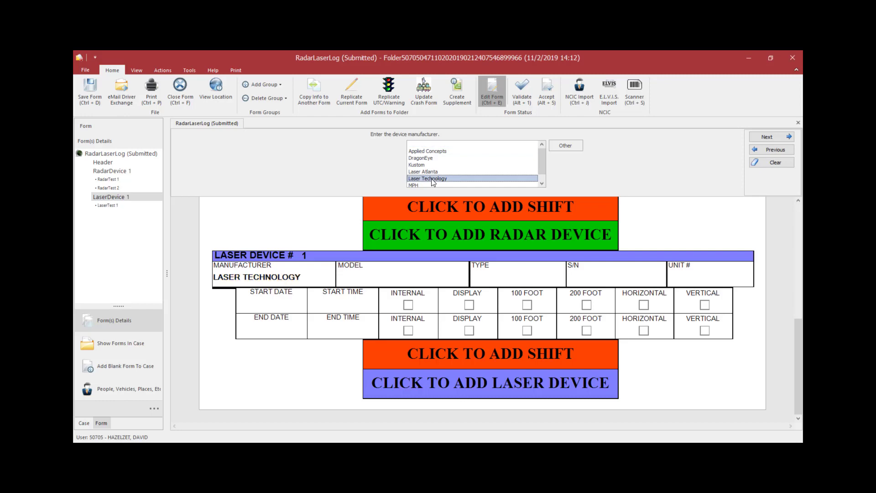
click(541, 184)
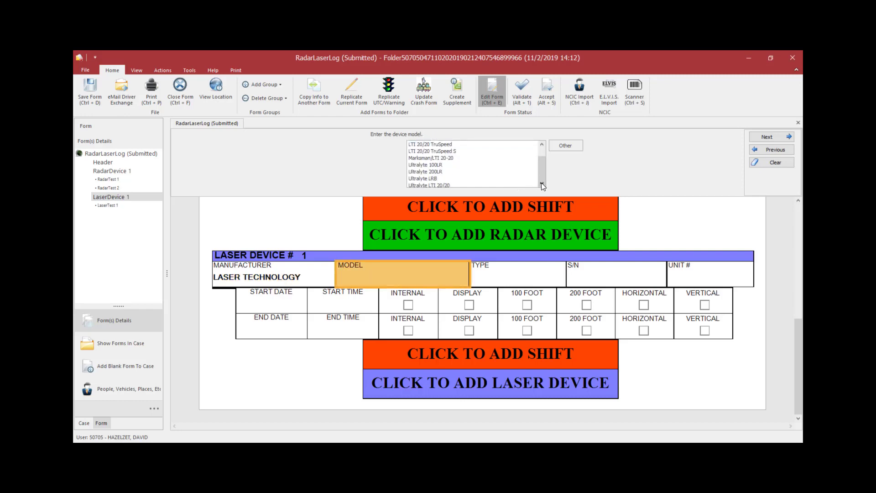
click(541, 183)
click(464, 178)
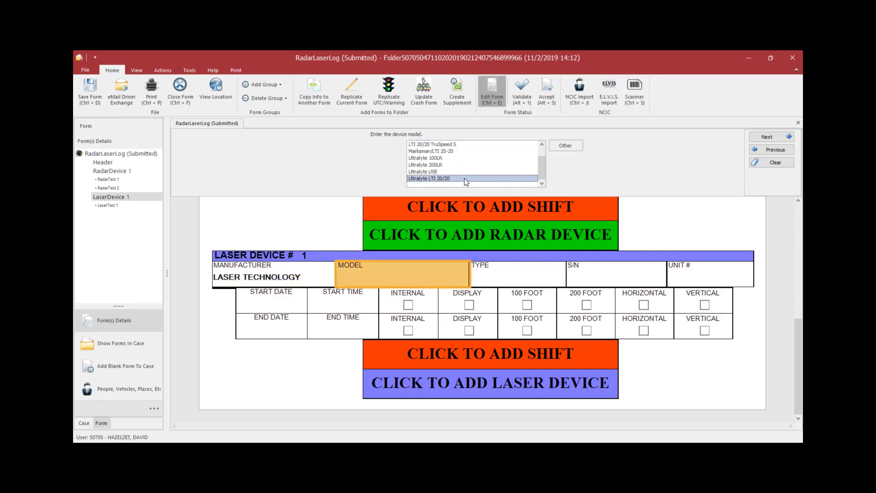
- Set the laser device's type to Laser - Handheld and its serial number to UX12345, leaving the unit number blank
click(443, 153)
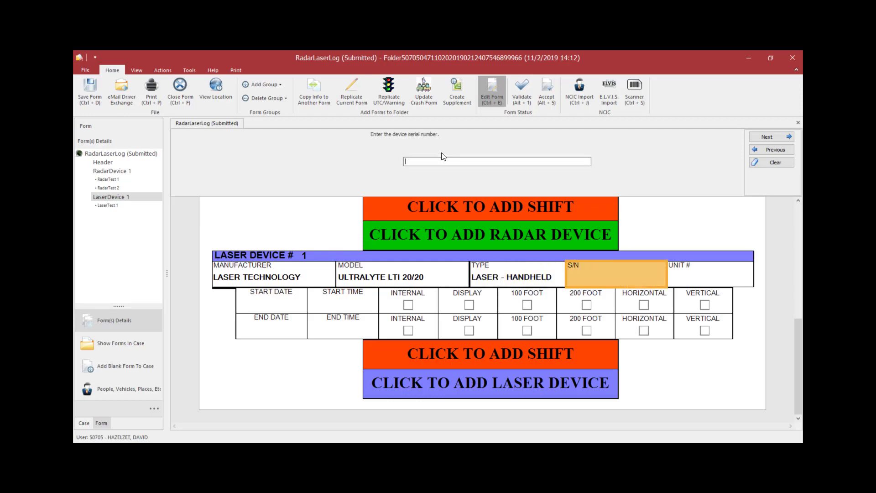
text(UX12345)
key(Return)
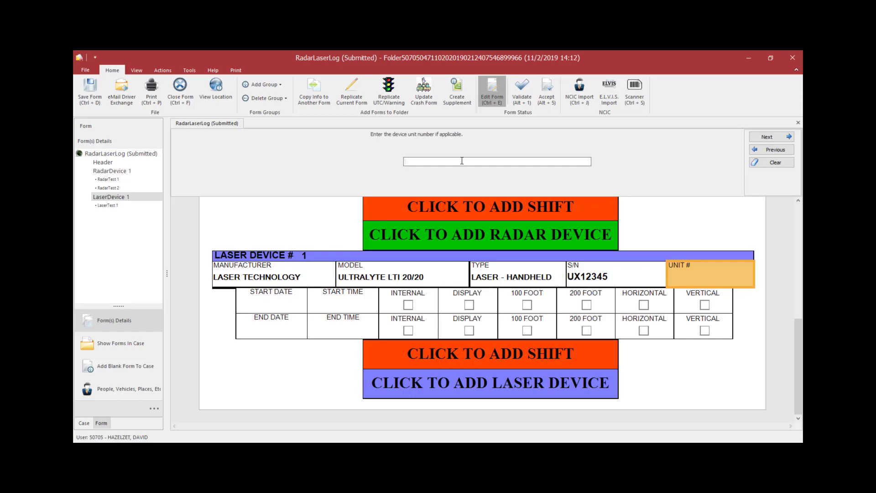
key(Return)
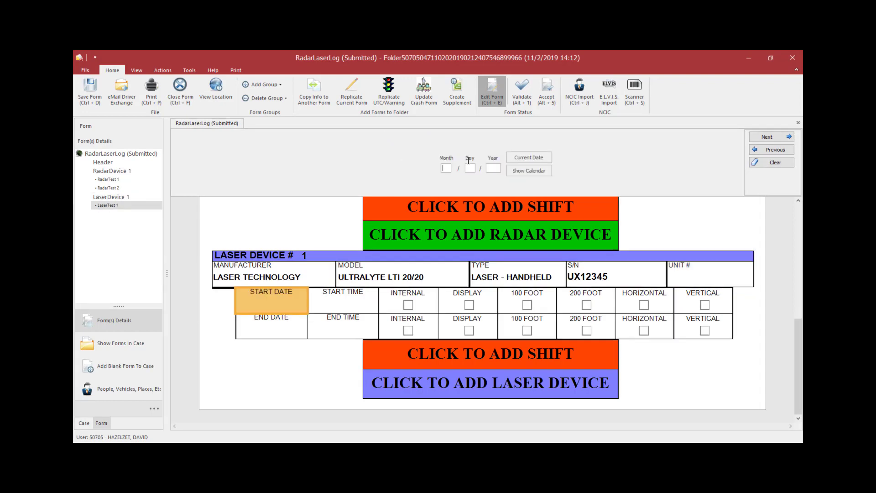
- Set the laser test's start date to the current date, 11/02/2019, and its start time to 06:00
click(532, 159)
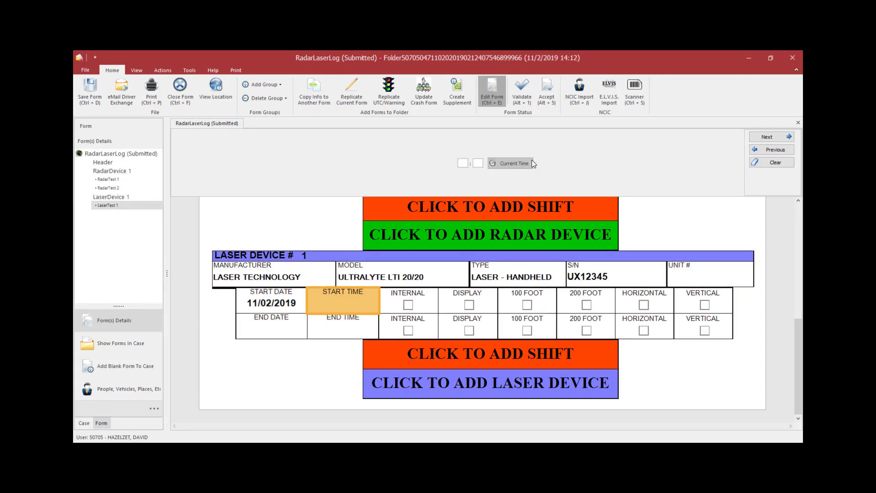
text(0600)
key(Return)
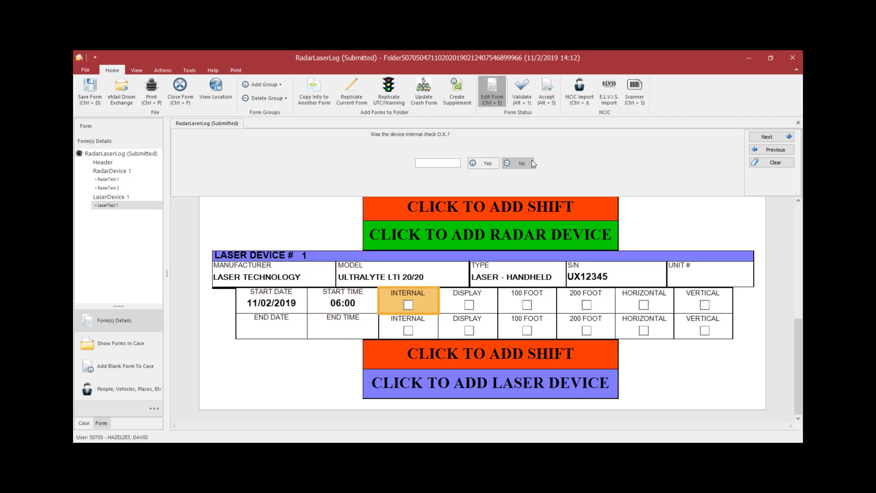
- Answer Yes to the laser's start-of-shift internal, display, 100 foot, 200 foot, horizontal and vertical checks
text(y)
key(Return)
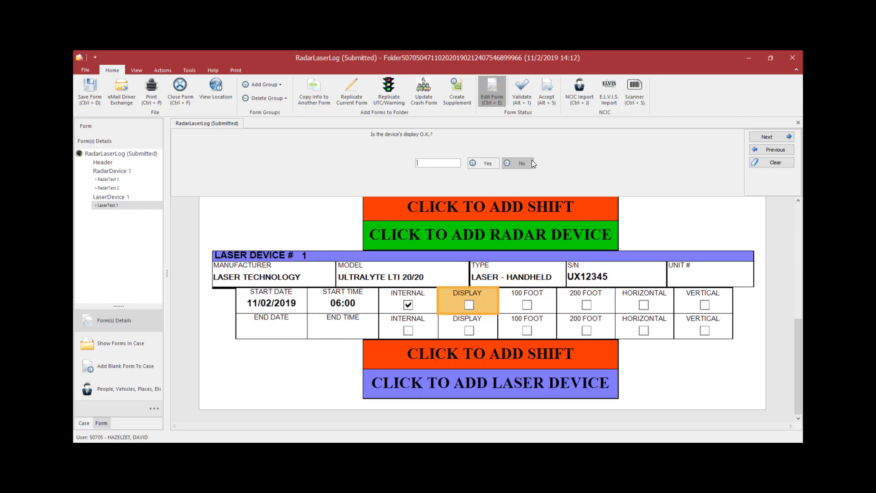
text(y)
key(Return)
text(y)
key(Return)
text(y)
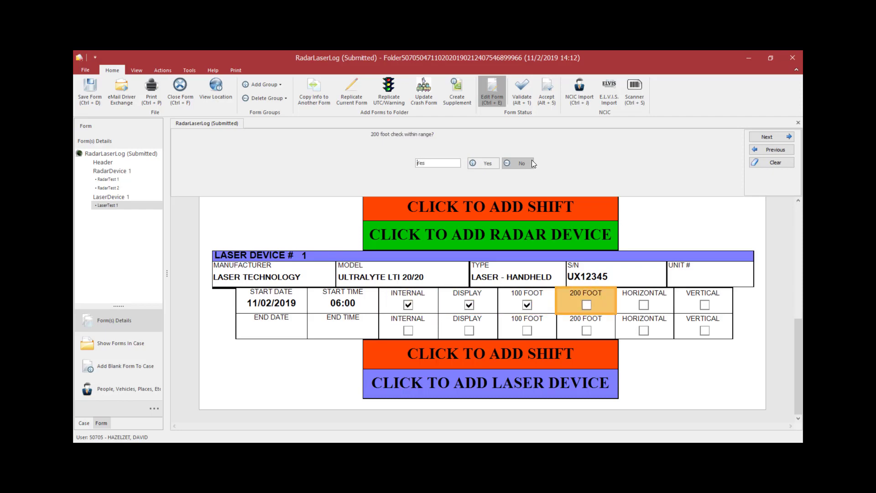
key(Return)
text(y)
key(Return)
text(y)
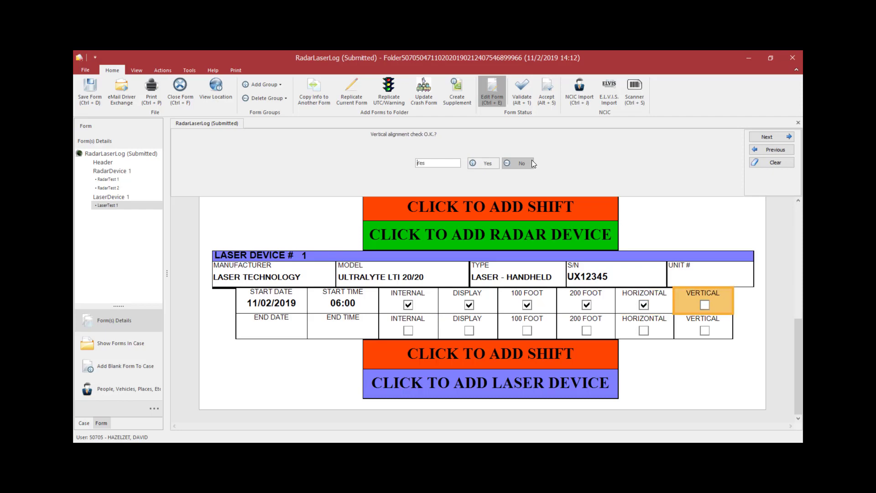
key(Return)
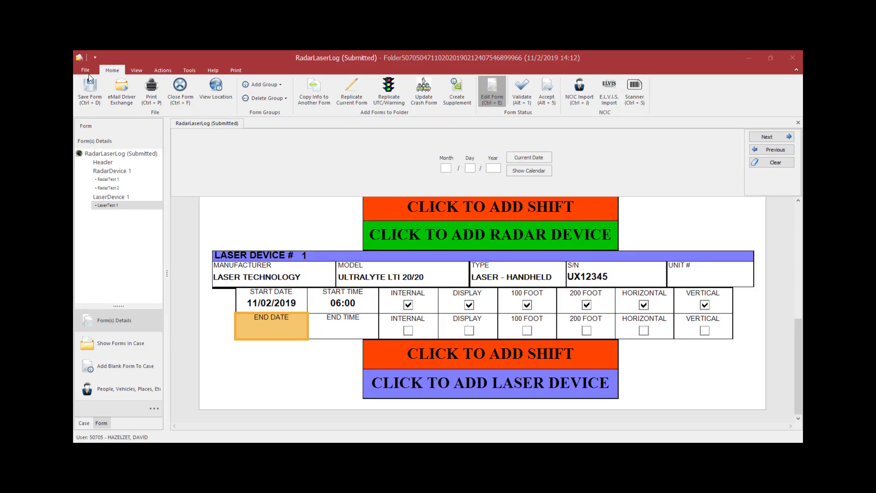
- Set the laser test's end date to the current date, 11/02/2019, and its end time to 16:00
click(534, 156)
text(1600)
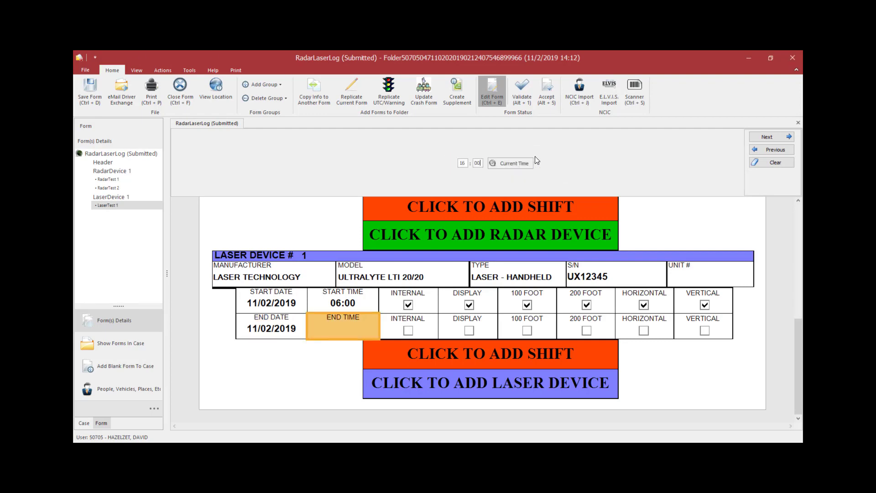
key(Return)
- Answer Yes to the laser's end-of-shift internal, display, 100 foot, 200 foot, horizontal and vertical checks, and decline adding another shift
key(y)
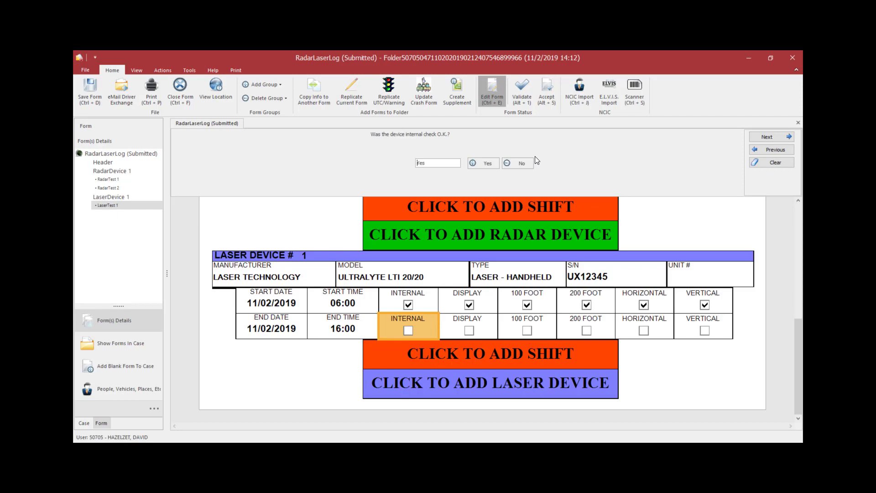
key(Return)
key(y)
key(Return)
key(y)
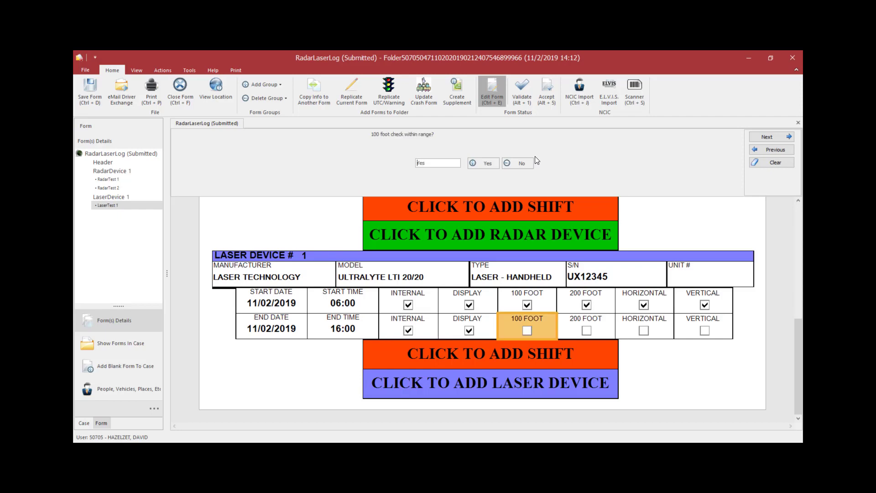
key(Return)
key(y)
key(Return)
key(y)
key(Return)
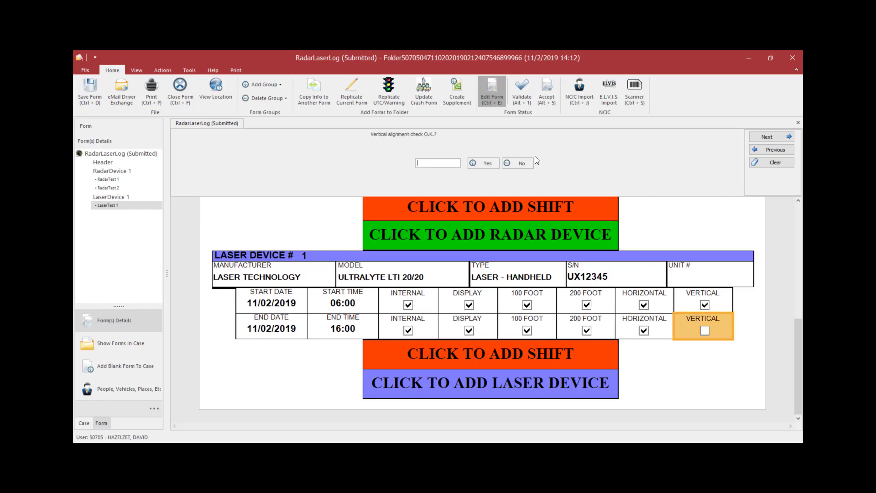
key(y)
key(Return)
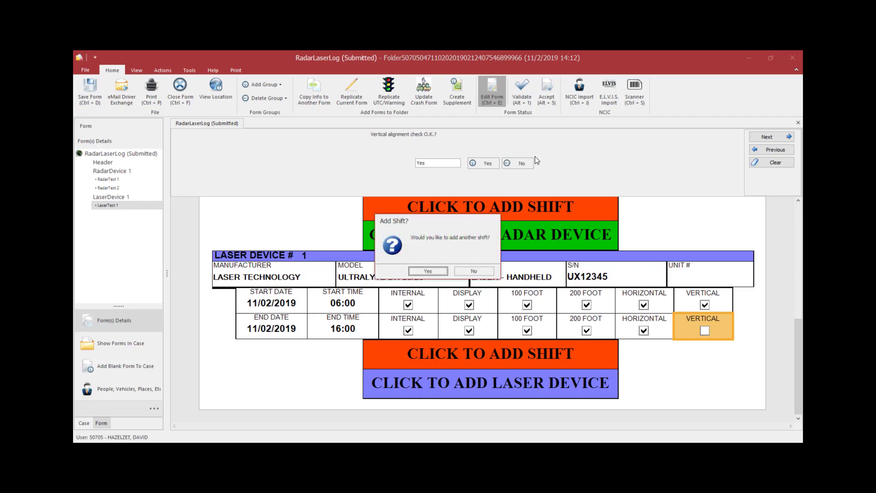
click(473, 269)
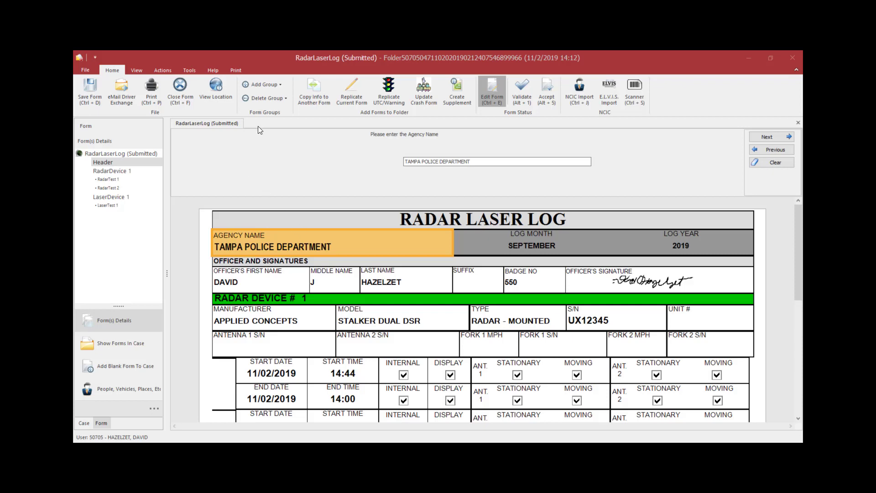
- Delete the whole RadarDevice.1 group, including its shift tests, from the log
click(263, 97)
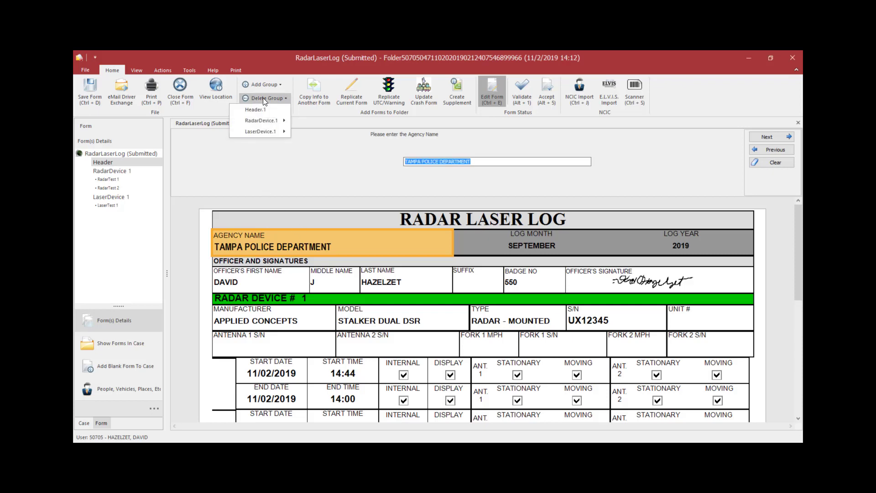
mouse_move(264, 121)
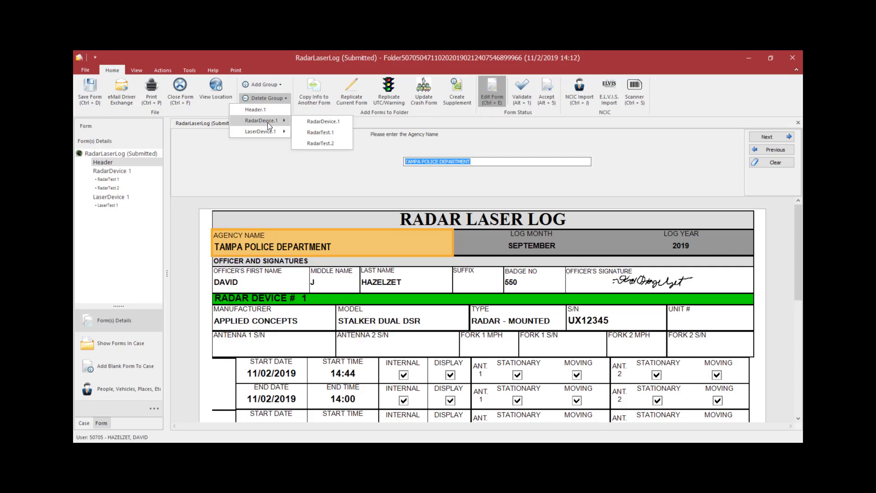
click(319, 122)
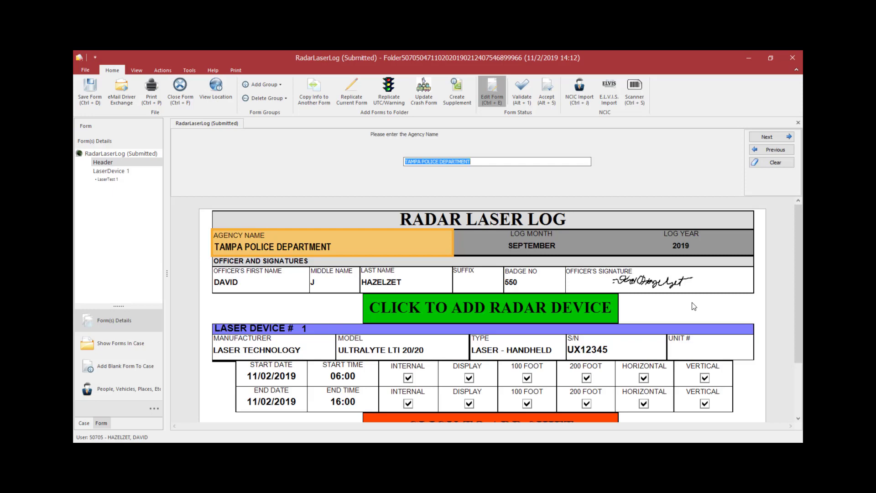
- Save the radar laser log and close its form window
drag(800, 311, 801, 335)
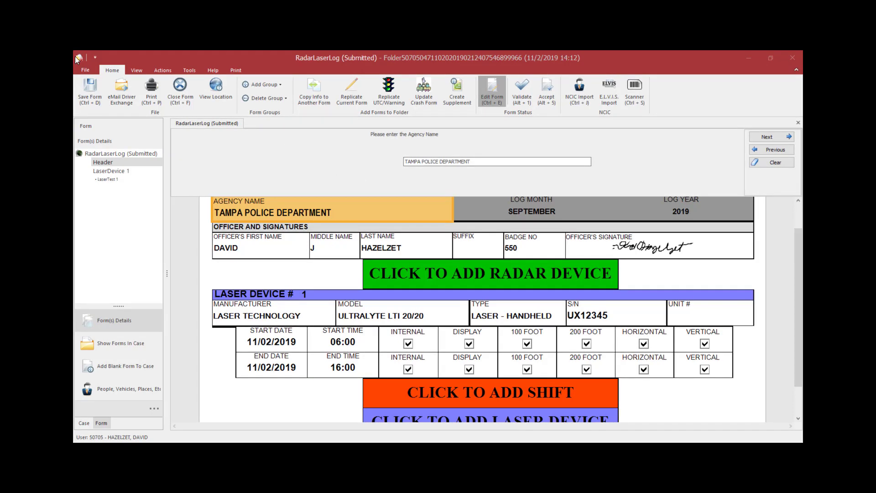
click(89, 87)
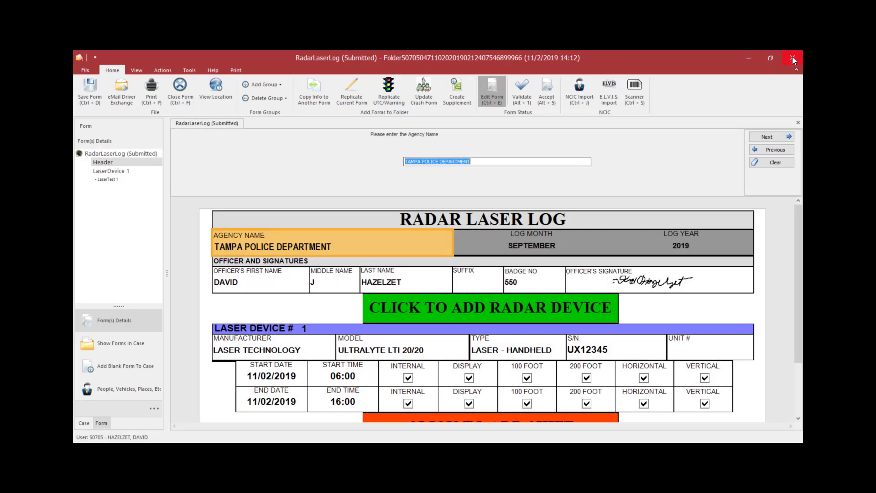
click(792, 58)
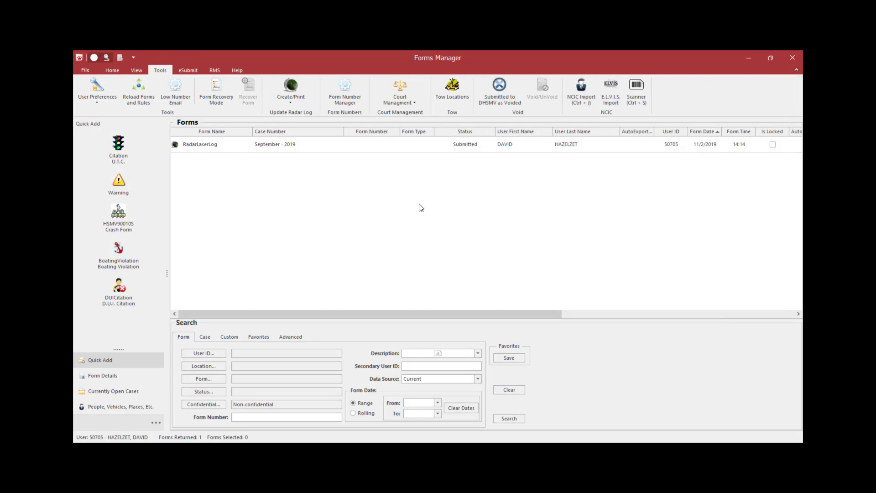
- Open the submitted September - 2019 RadarLaserLog from the forms list
click(275, 145)
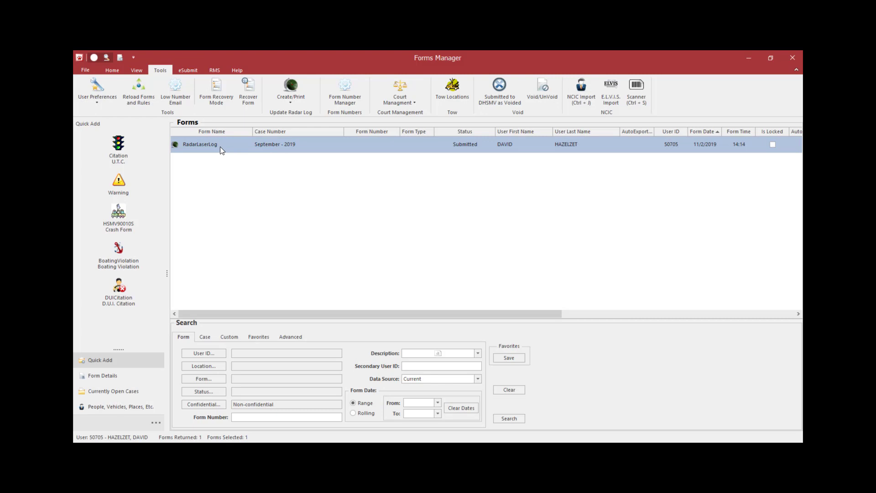
double_click(280, 147)
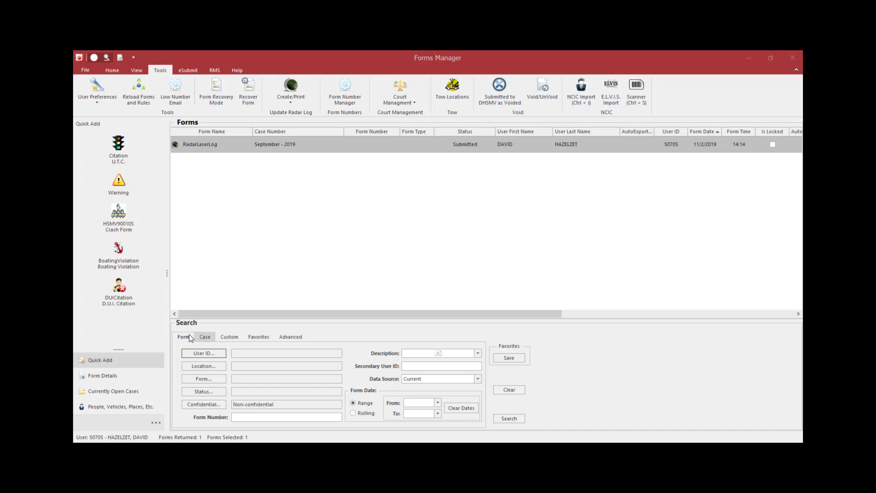
- Set the form search criteria to the officer's own user ID and the Radar Laser Log form
click(206, 354)
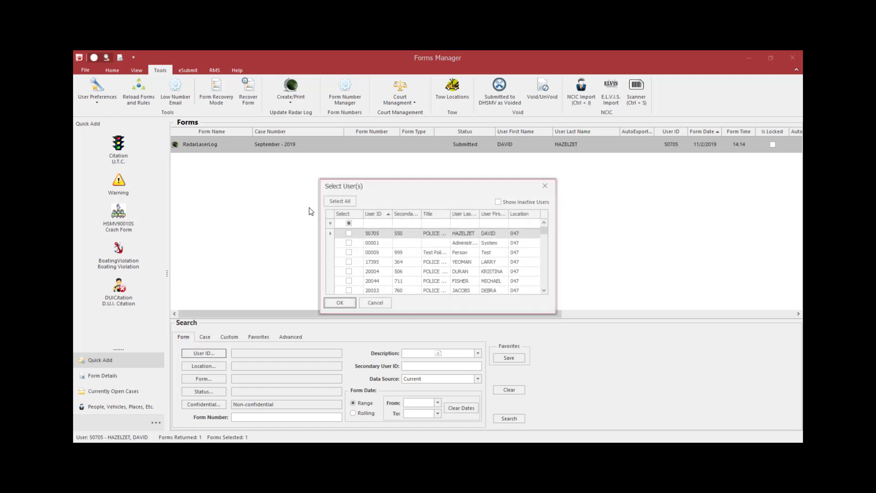
click(349, 233)
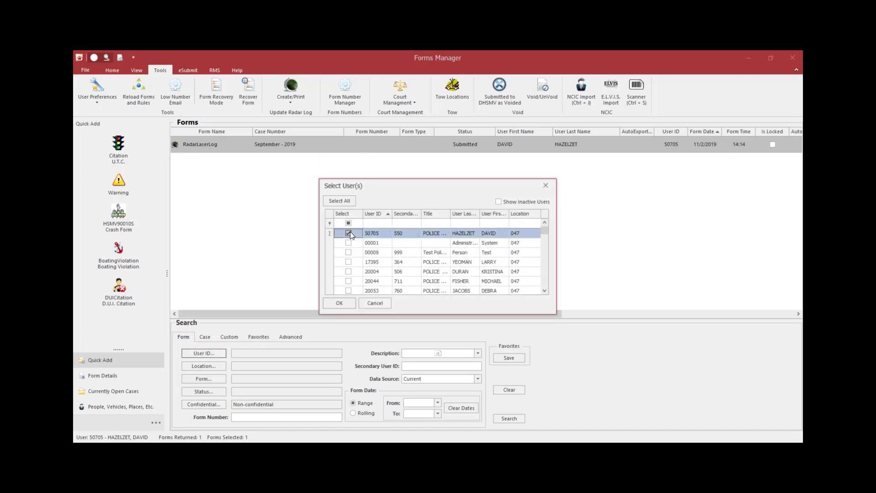
click(342, 305)
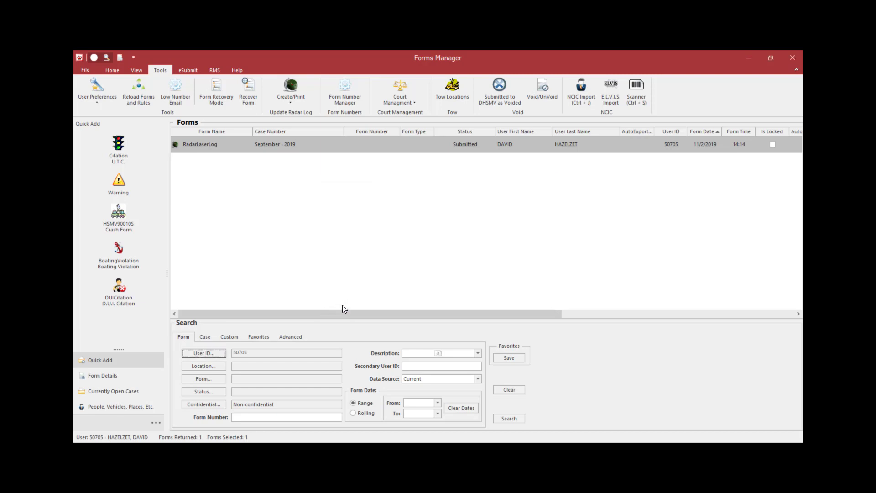
click(211, 380)
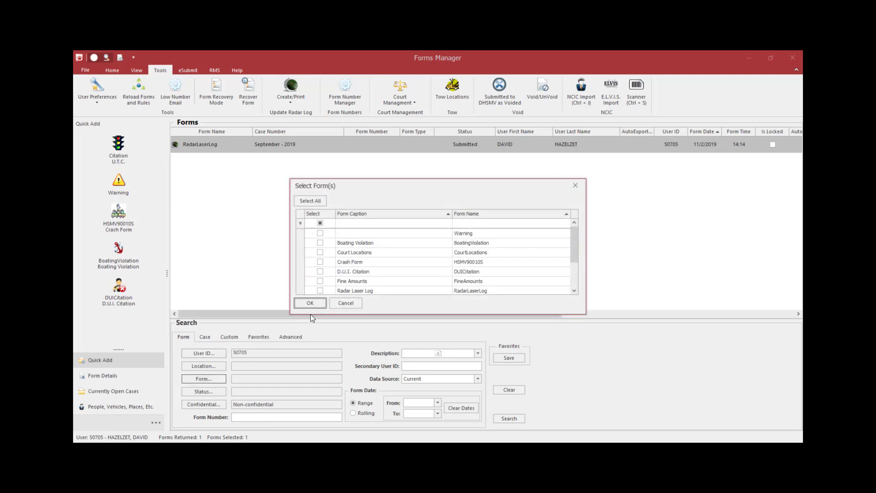
click(319, 291)
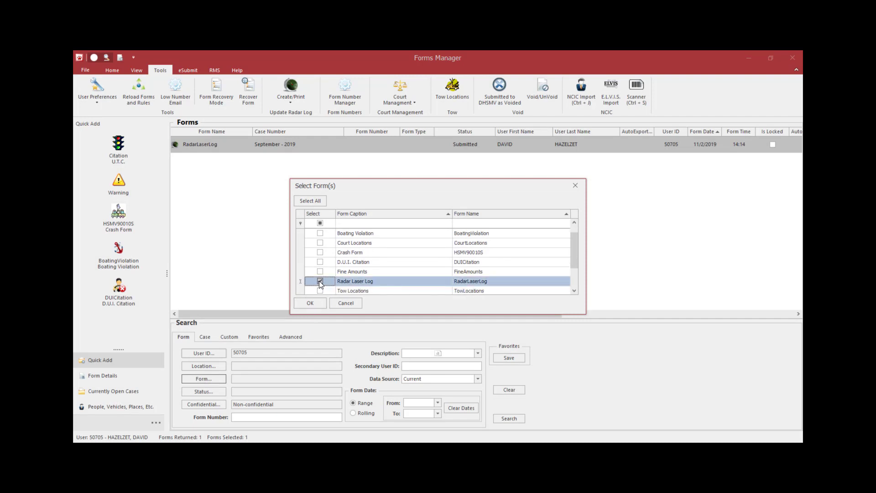
click(313, 305)
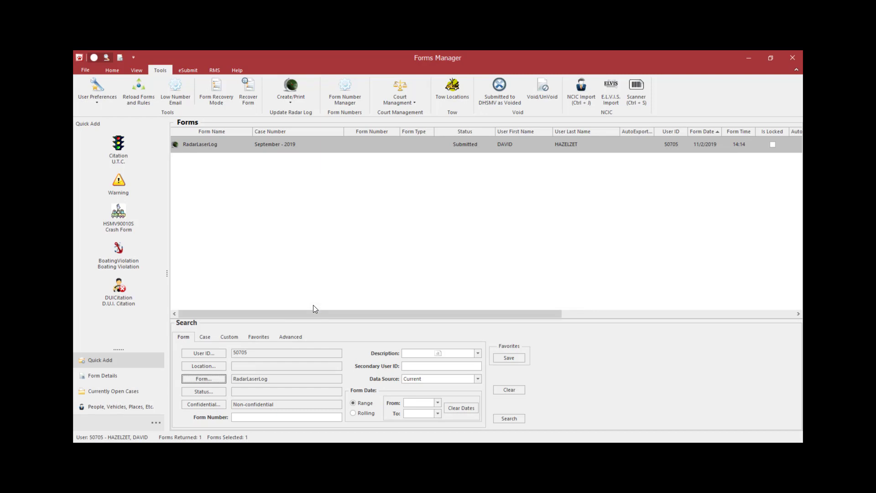
- Save the search criteria as a favorite named "Radar & Laser Logs" and run that favorite search
click(504, 359)
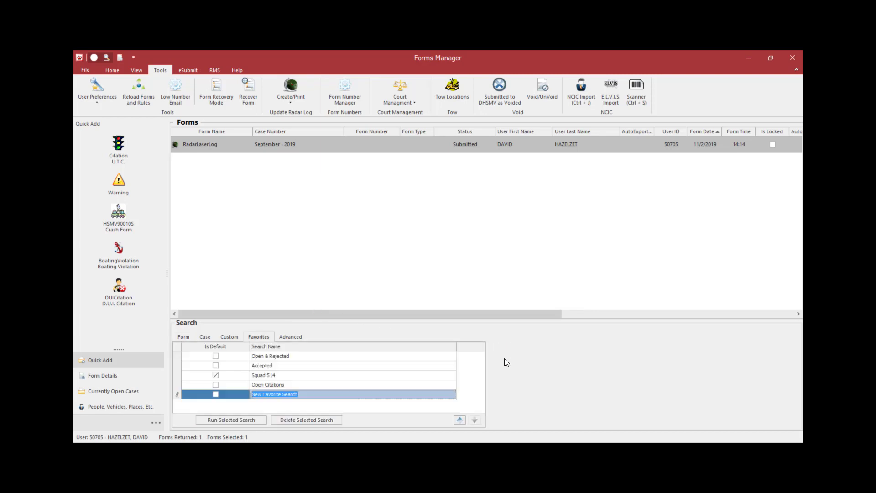
text(Radar & Laser Logs)
key(Return)
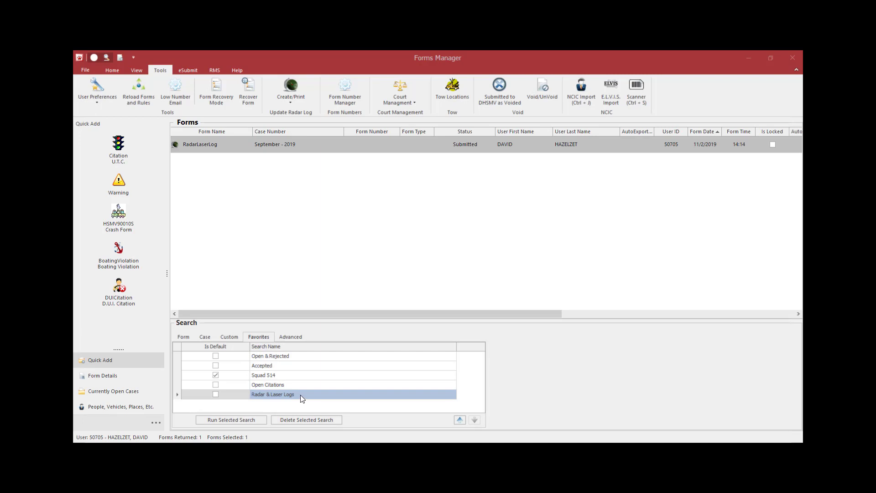
click(239, 420)
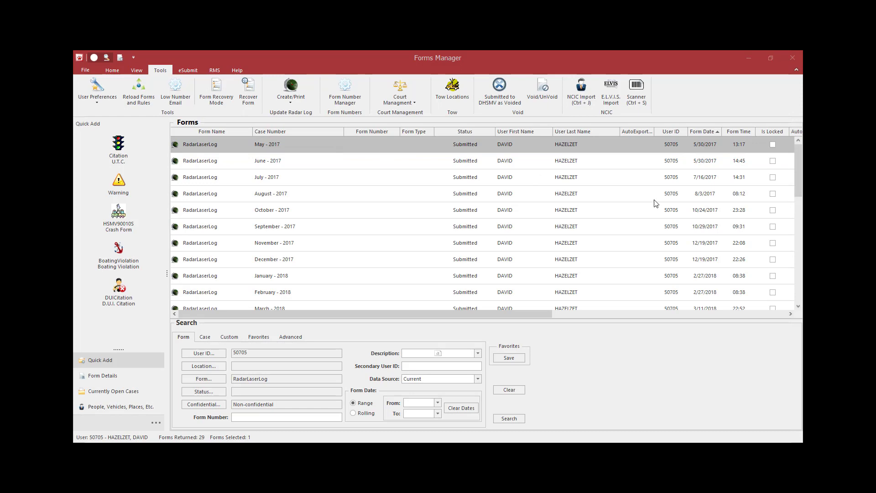
- Open the September - 2019 RadarLaserLog for editing and add a second shift under laser device 1
drag(799, 169, 798, 270)
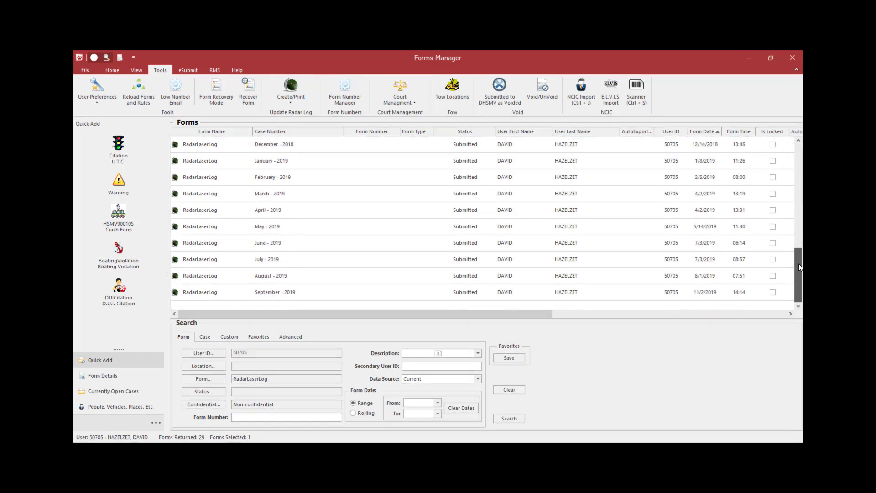
double_click(321, 294)
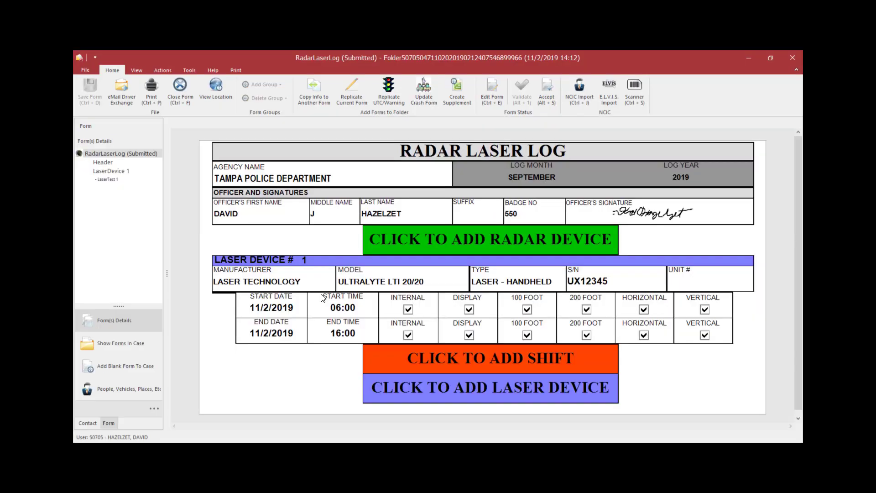
click(492, 95)
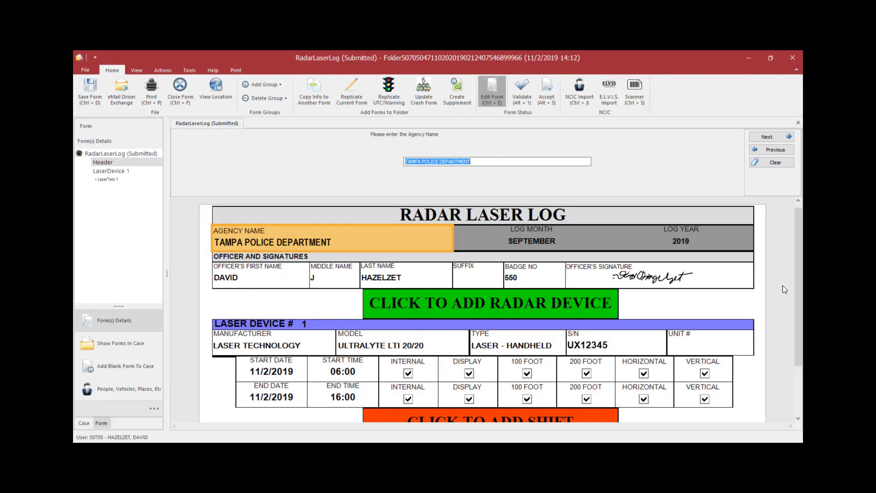
drag(798, 283, 799, 349)
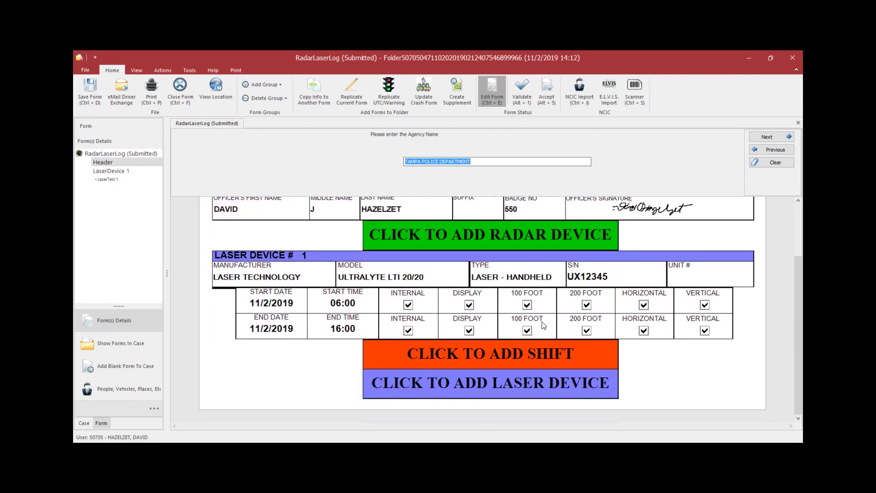
click(507, 355)
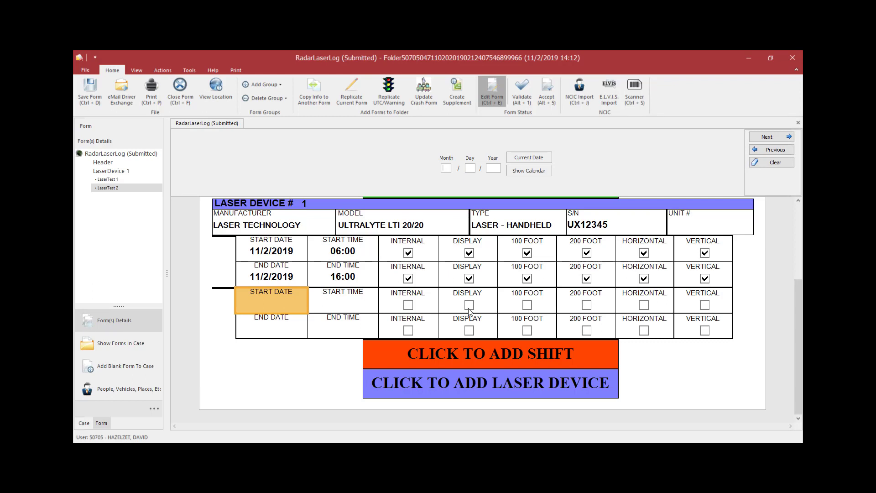
- Print one copy of the Radar/Laser Log report for the open form
click(86, 71)
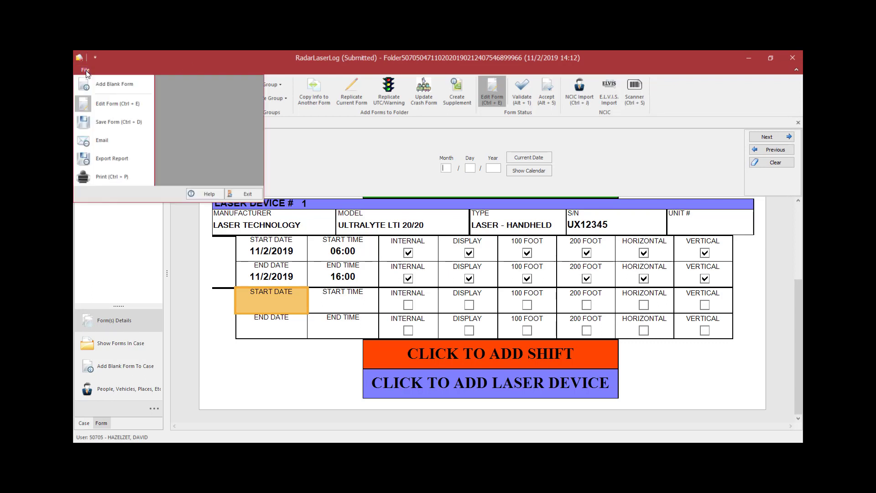
click(108, 176)
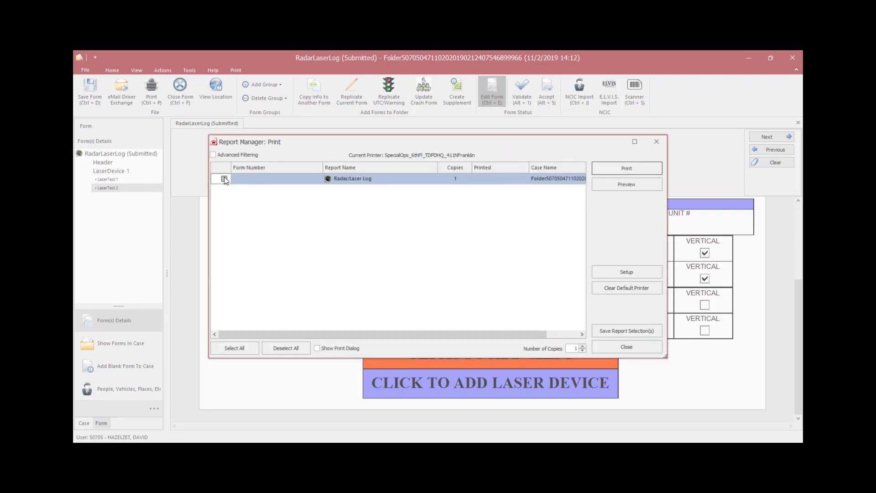
click(224, 179)
click(611, 169)
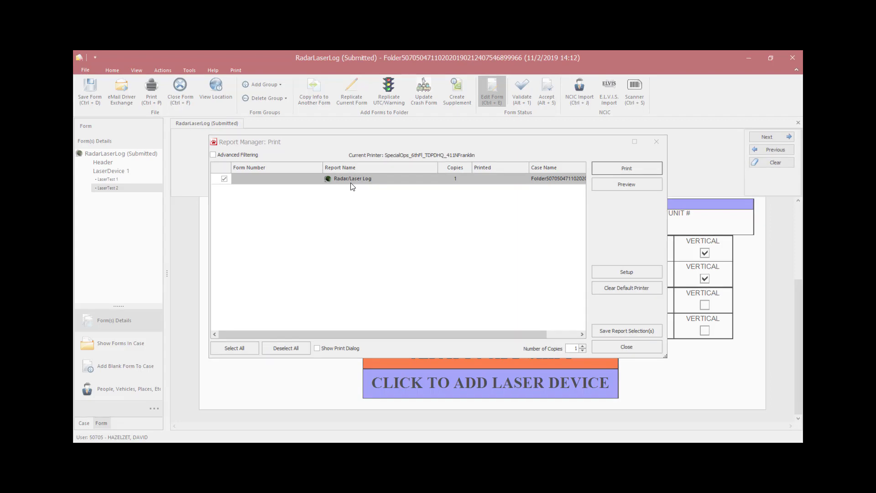